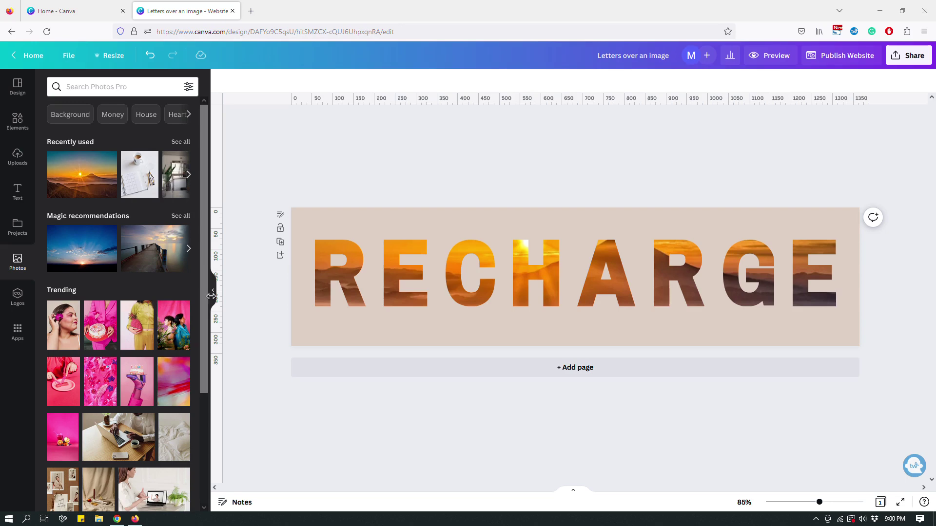
- Collapse the side panel and examine the finished RECHARGE example with its image-filled letters
click(211, 292)
click(492, 161)
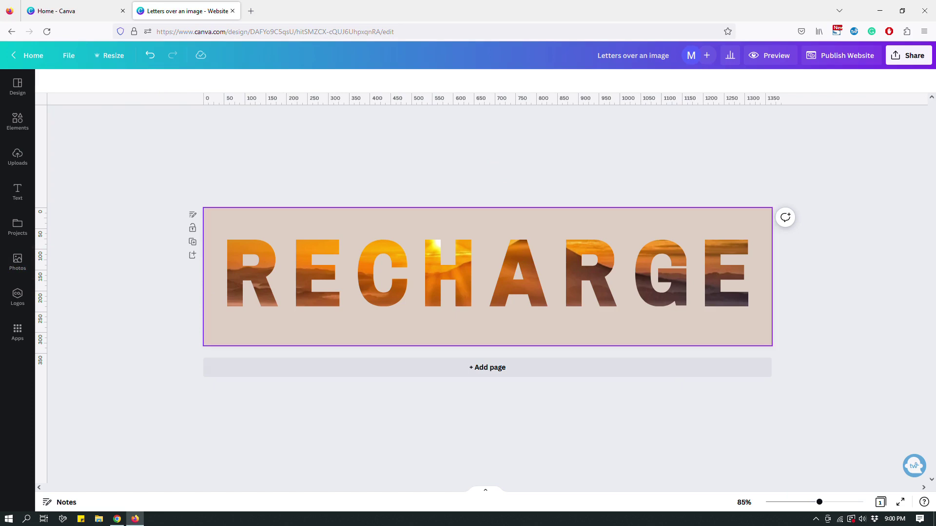
click(496, 333)
click(429, 165)
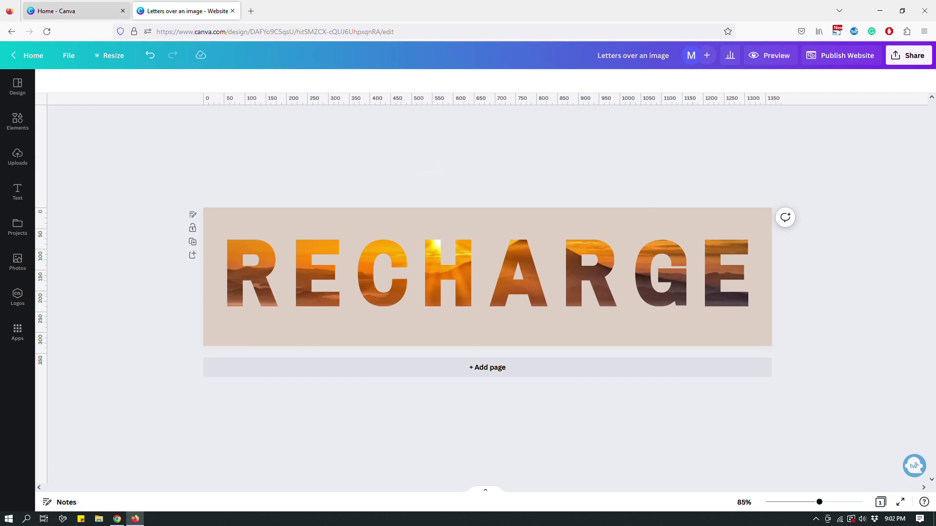
- Create a blank Website design of 1366 × 768 px from the home page
click(59, 11)
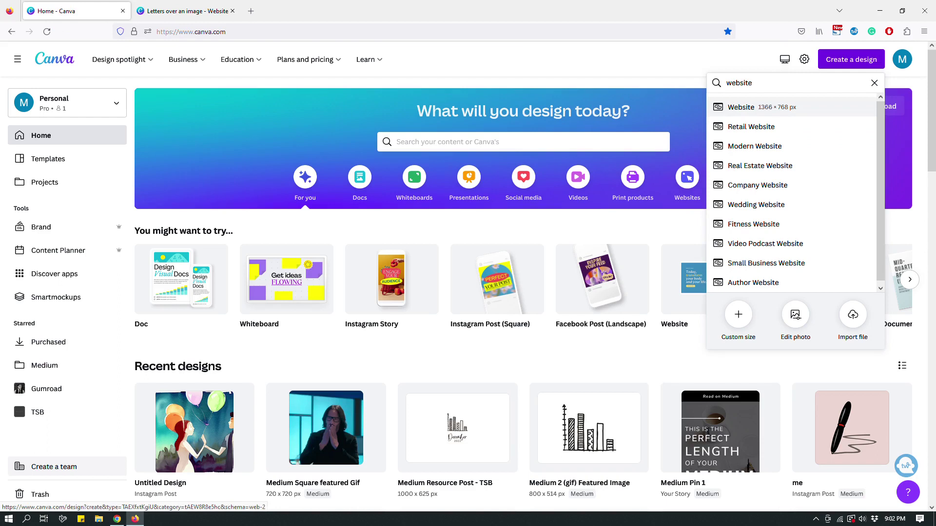
click(744, 107)
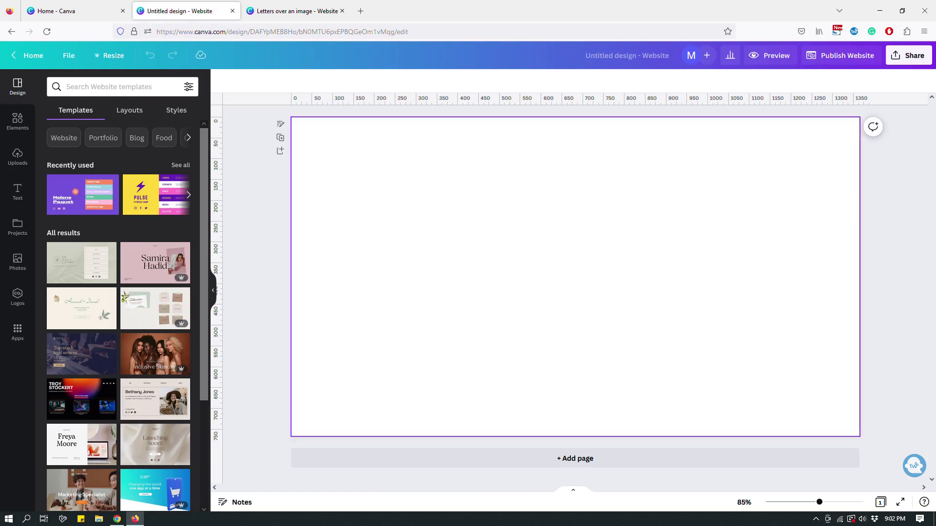
click(683, 260)
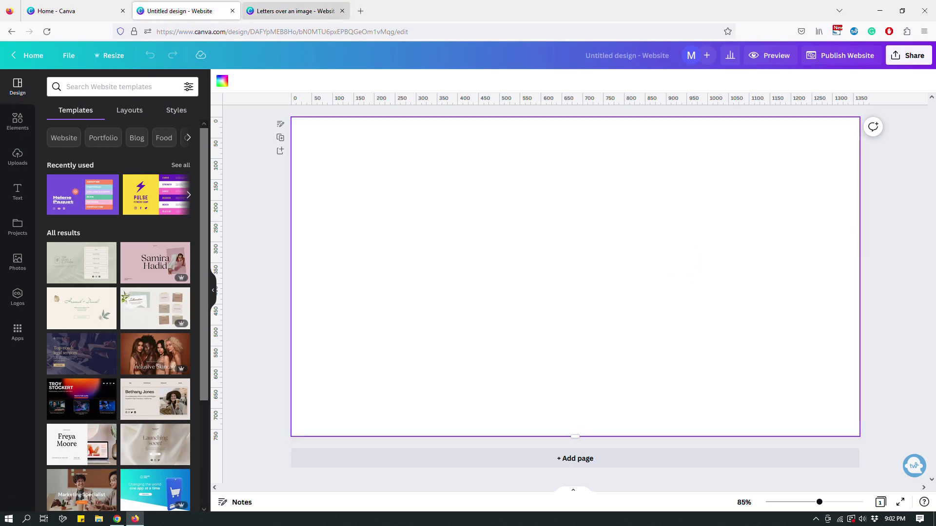
- Check the page shape of the RECHARGE example and shorten the blank website page to about 550 px high
key(ctrl+Tab)
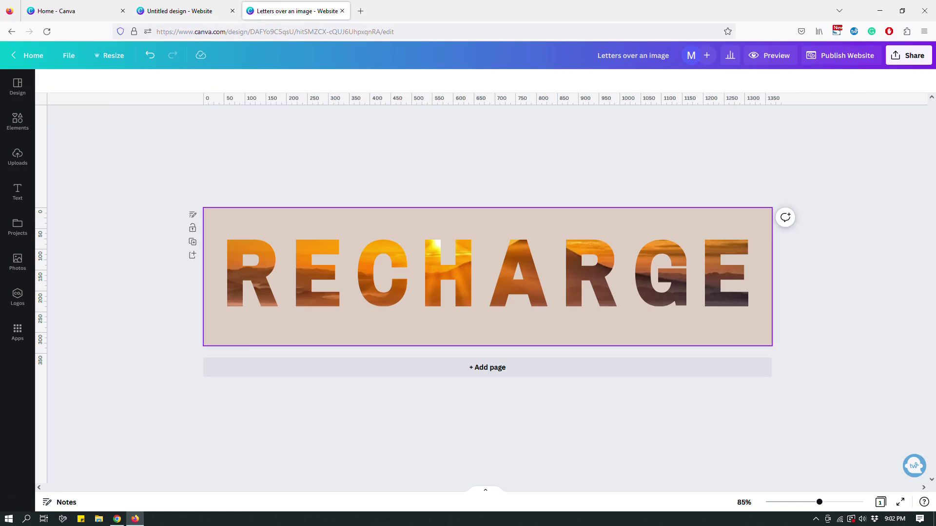
click(218, 221)
click(178, 11)
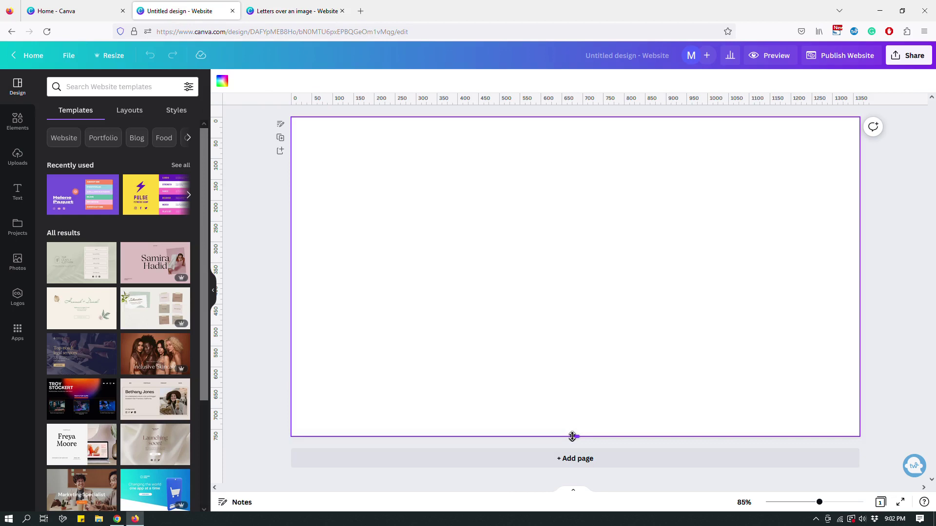
drag(573, 437, 593, 386)
- Search the design types for "face" and create a blank Facebook Ad design
key(ctrl+Page_Up)
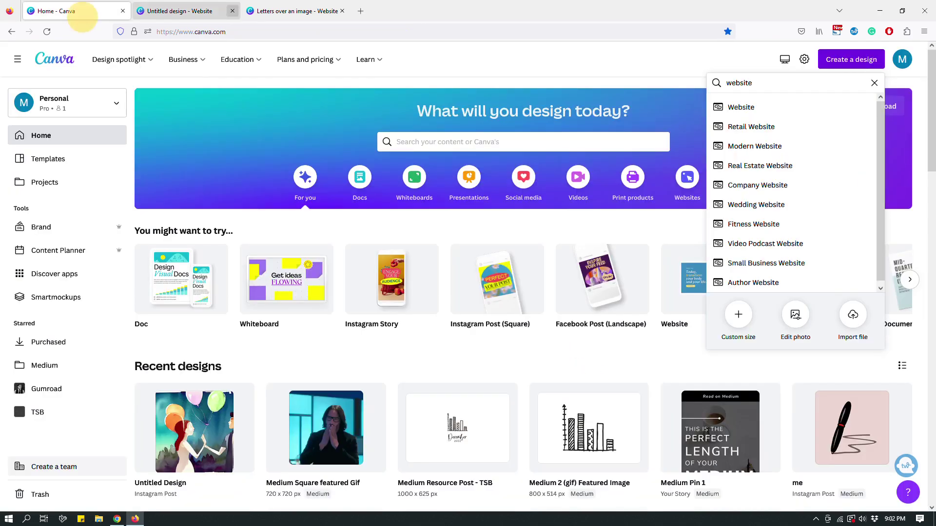
double_click(774, 85)
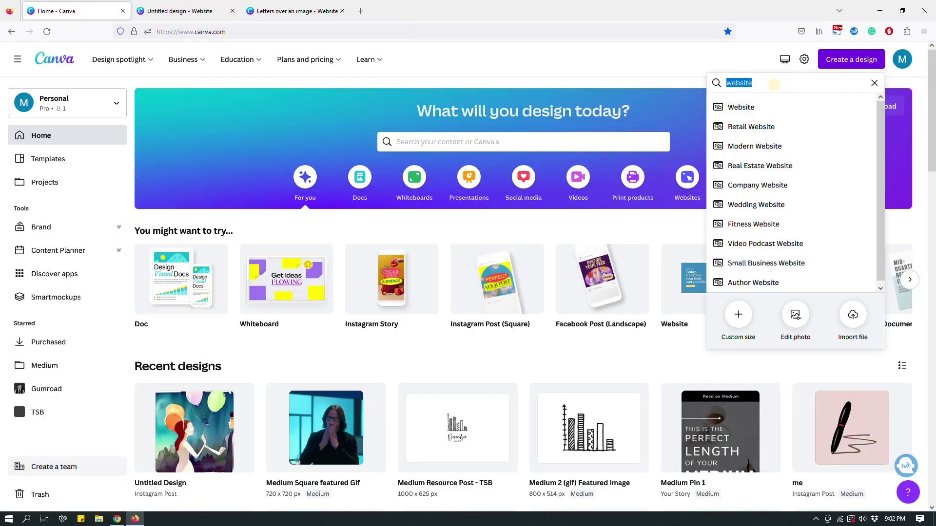
text(face)
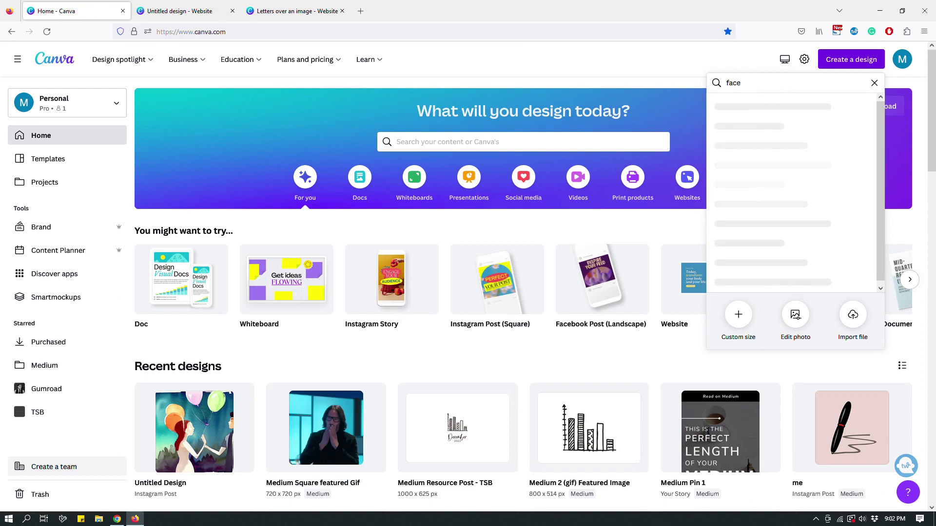
click(778, 109)
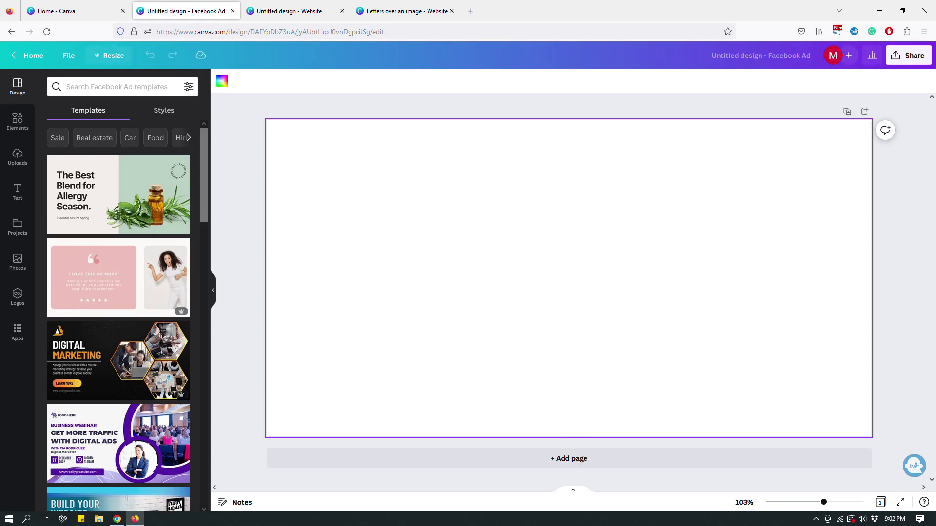
- View the resize options of the Facebook Ad design, close that design and return to the blank website design
click(109, 55)
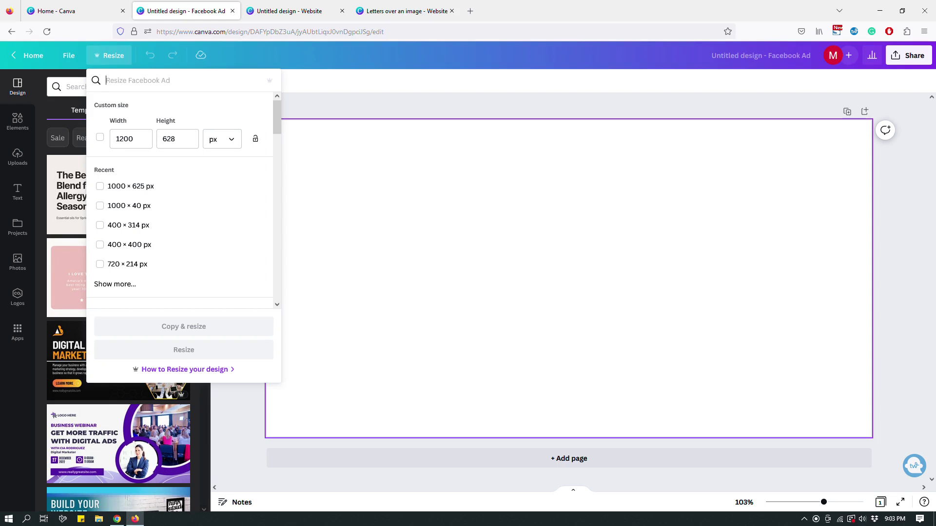
key(Escape)
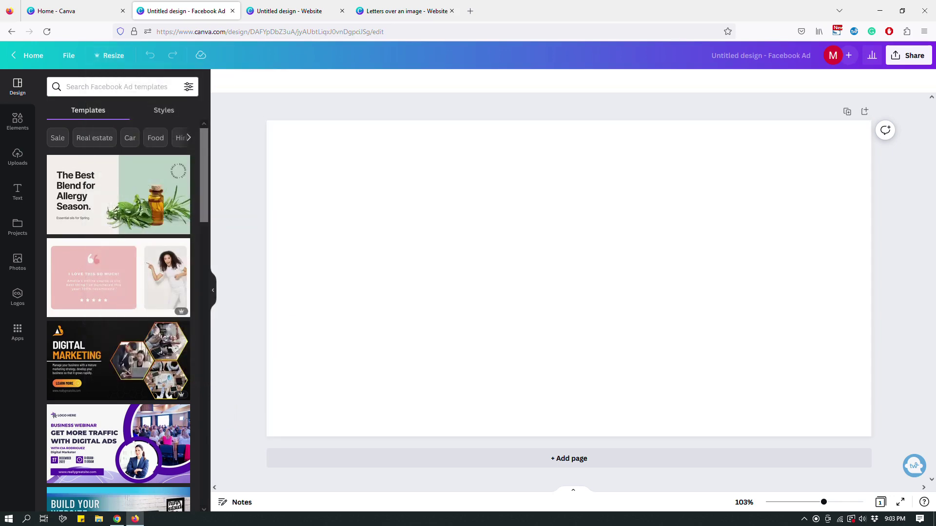
click(233, 11)
click(185, 11)
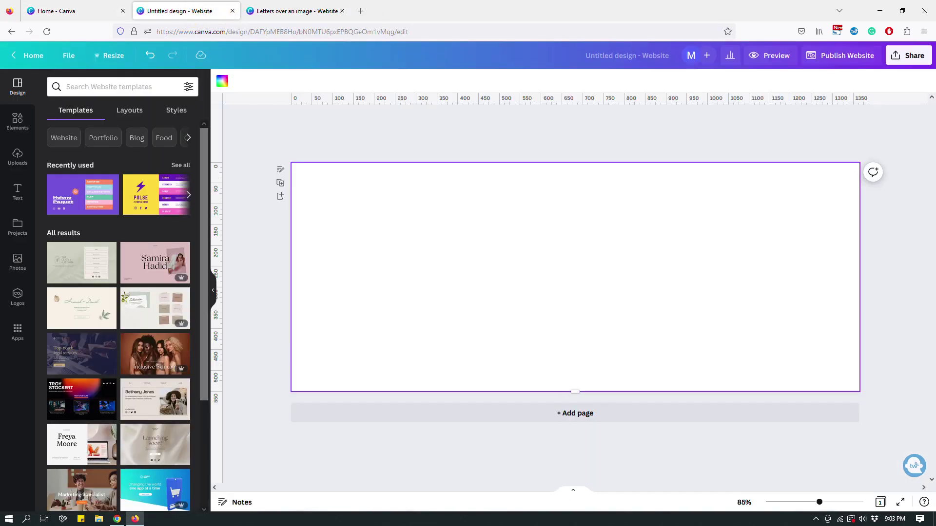
- Try a page height of about 510 px and bring the blank website page back to about 550 px
mouse_move(574, 392)
mouse_down()
mouse_move(580, 419)
mouse_move(561, 461)
mouse_move(578, 319)
mouse_move(583, 387)
mouse_up()
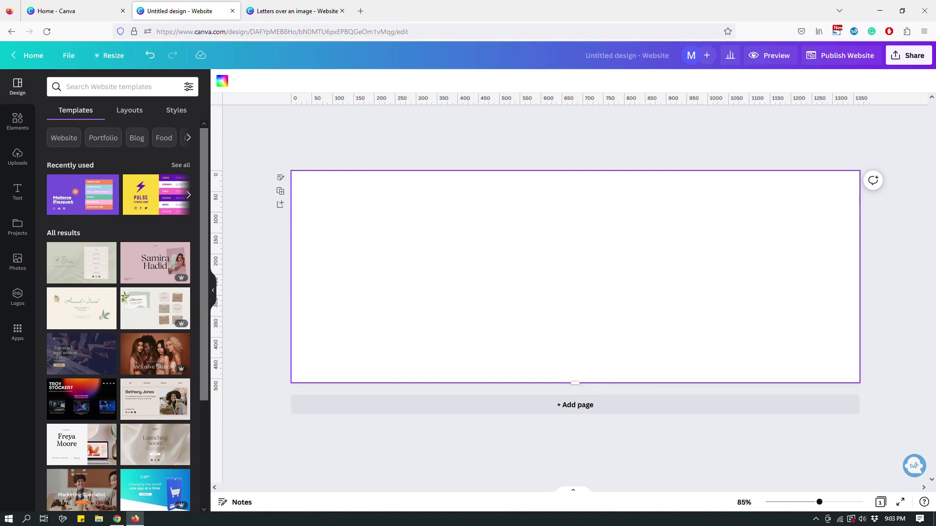
drag(575, 384, 574, 393)
click(585, 138)
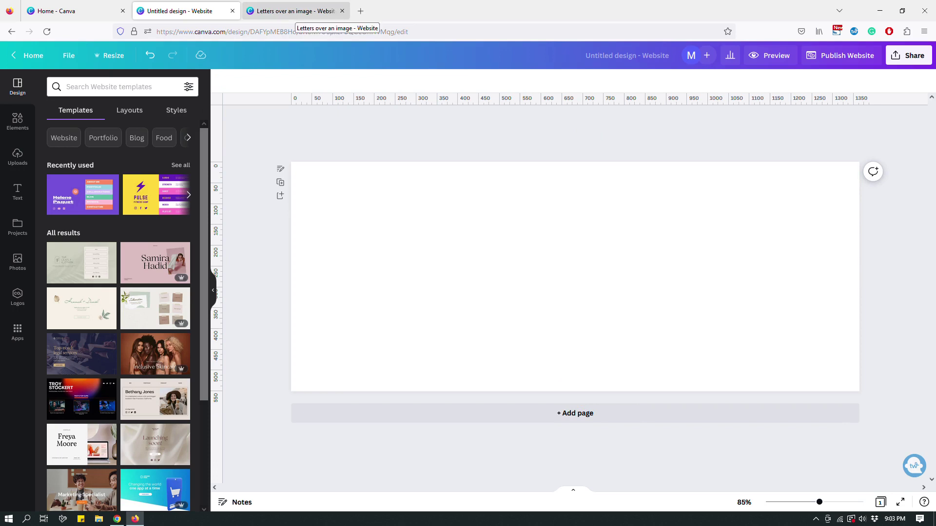
- Compare with the example's background and set the blank page's background to the dark red of the Gumroad Shop palette
click(309, 10)
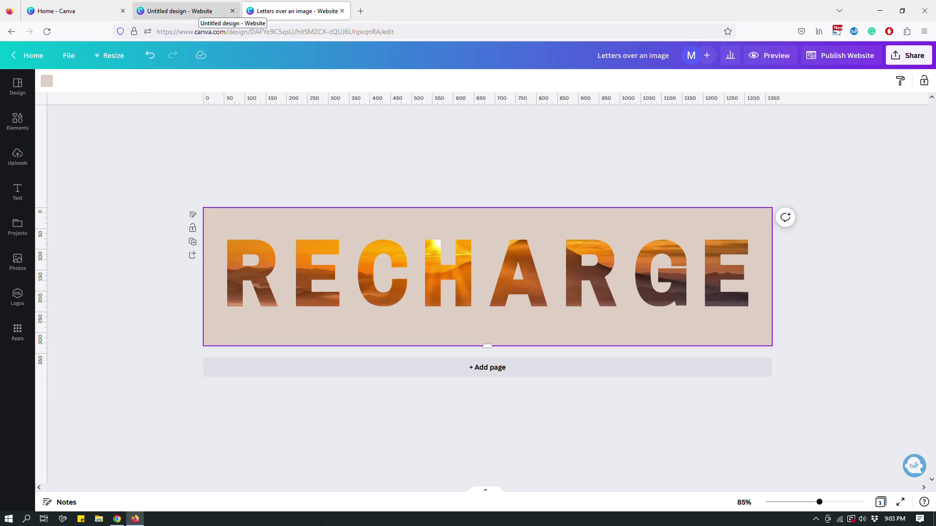
click(193, 11)
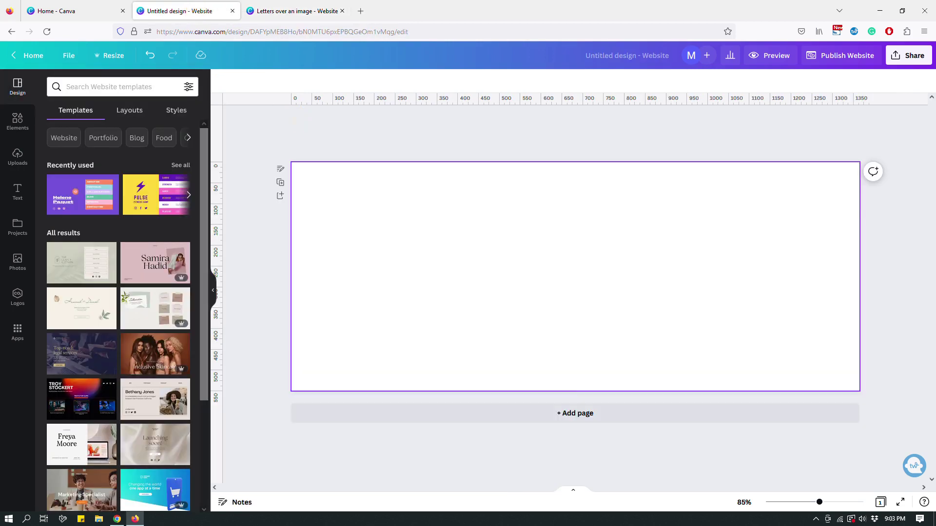
click(493, 265)
click(222, 81)
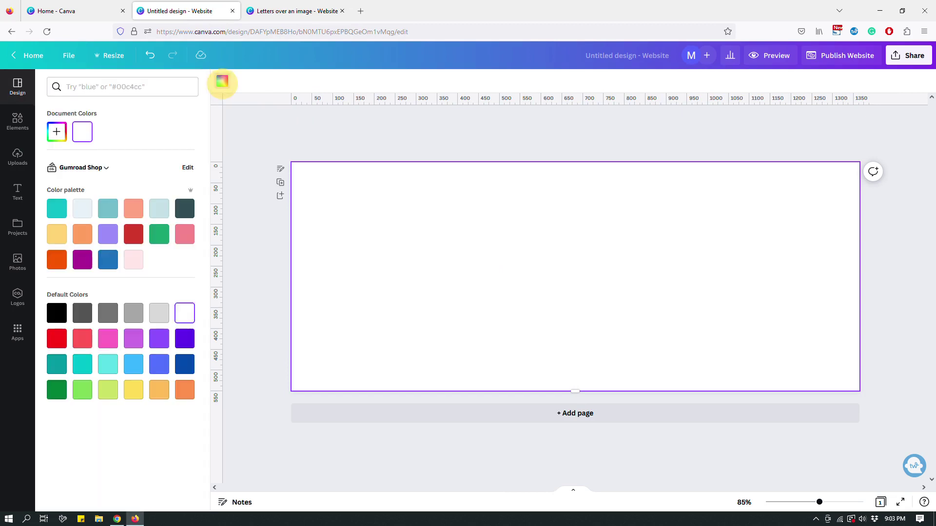
click(133, 234)
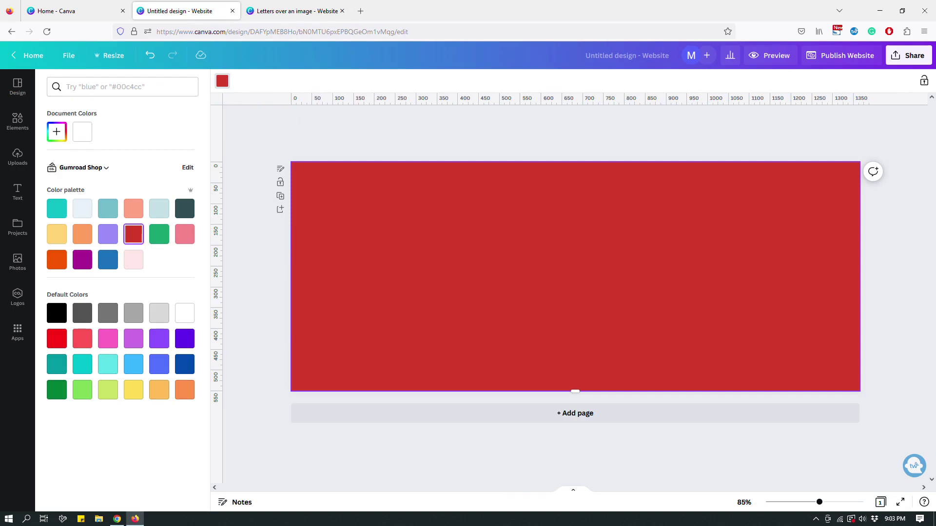
click(506, 132)
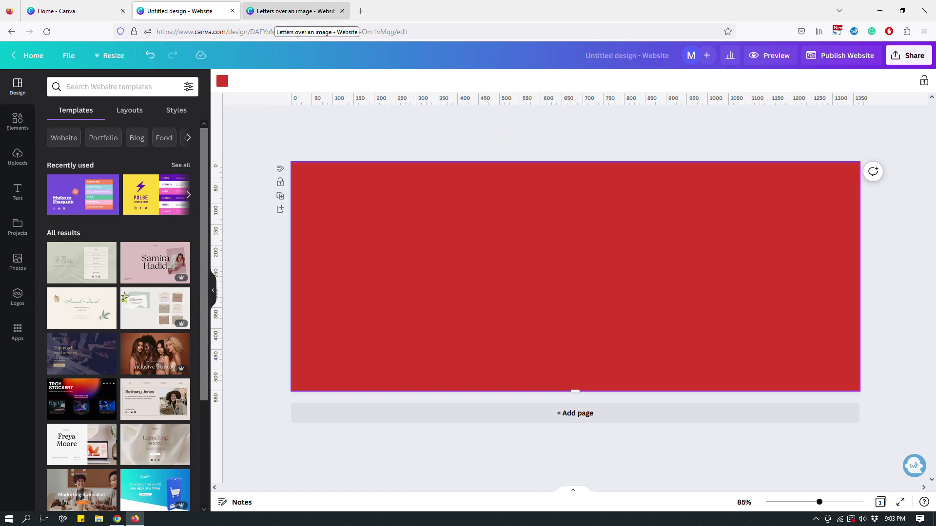
- Review the RECHARGE example once more and open the full collection of frames for the untitled website design
click(293, 11)
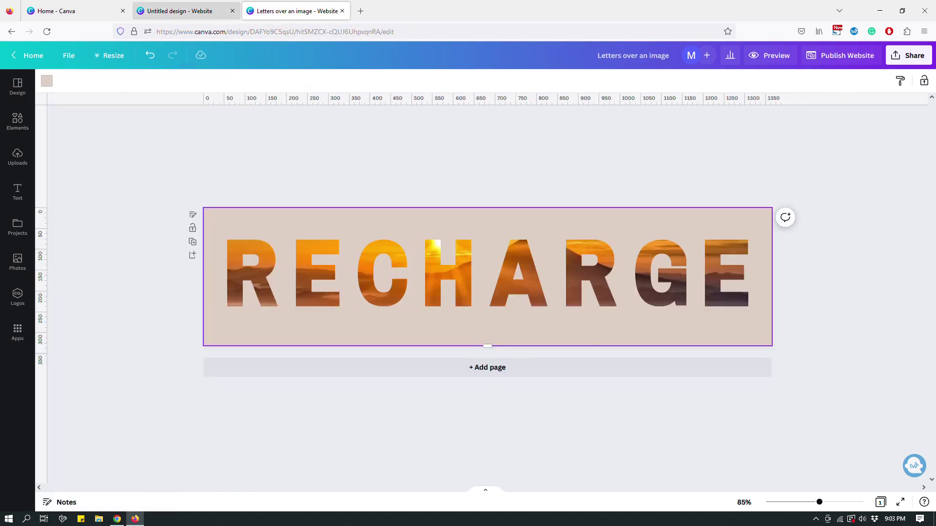
click(184, 10)
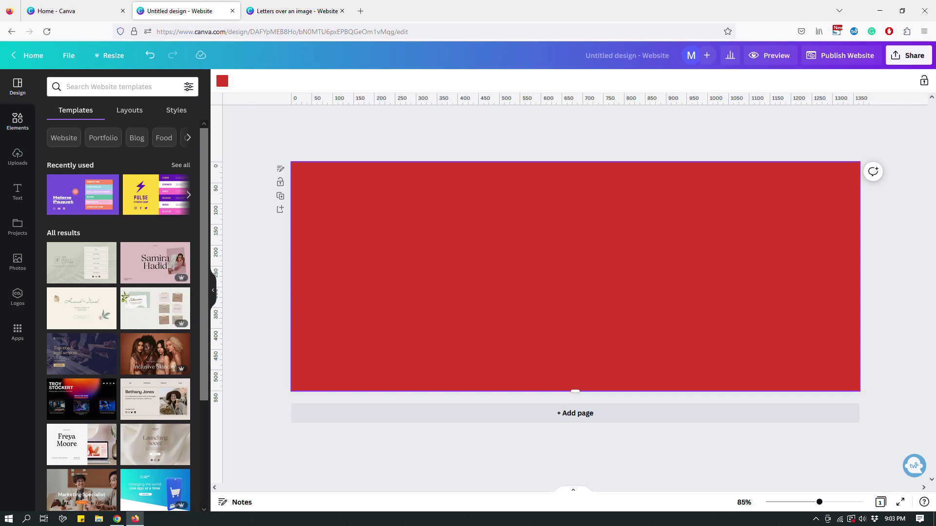
click(17, 120)
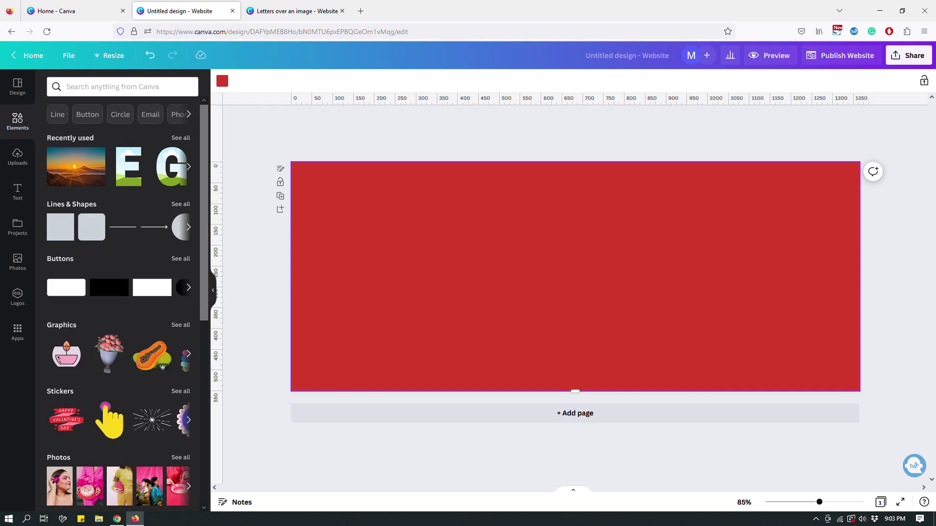
scroll(120, 292, down, 7)
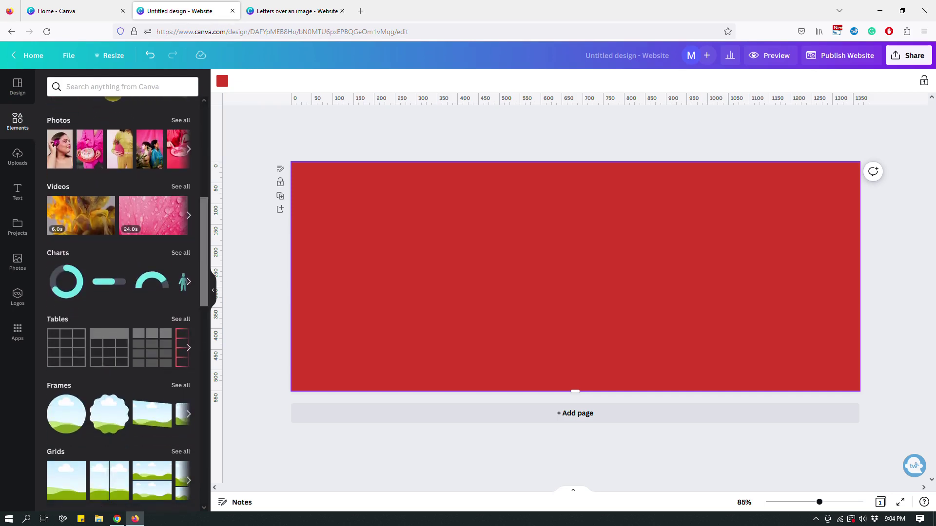
click(181, 385)
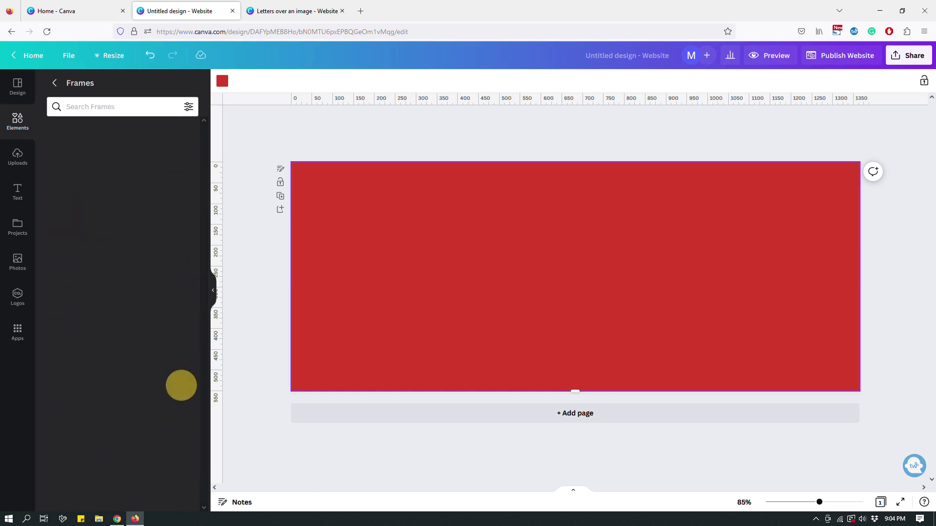
- Browse the frames collection for letter and number frames, including the alternative letter styles further down
scroll(119, 292, down, 3)
scroll(119, 293, down, 10)
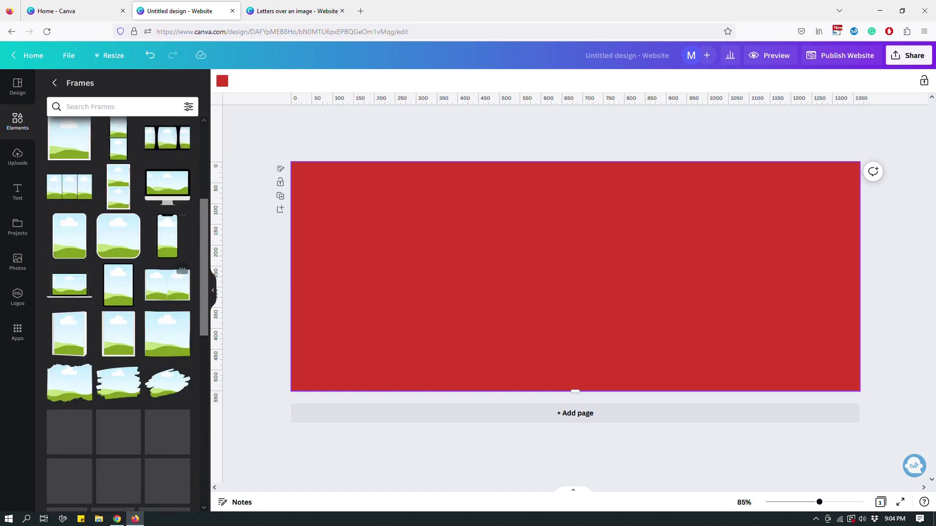
scroll(119, 292, down, 5)
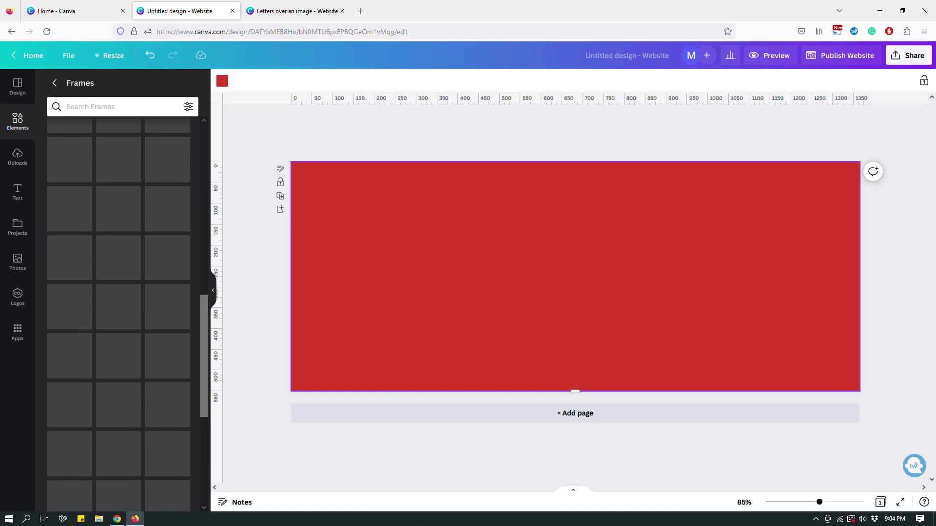
scroll(119, 292, down, 4)
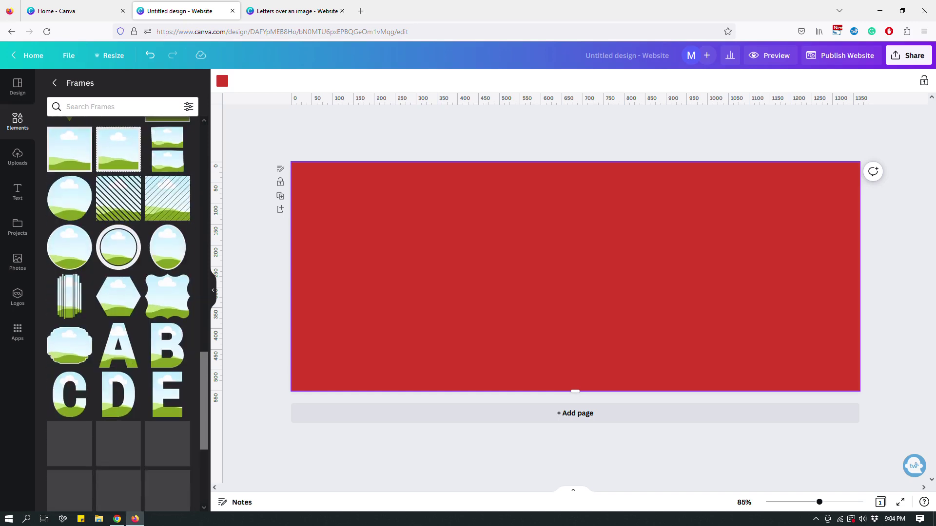
scroll(168, 317, down, 3)
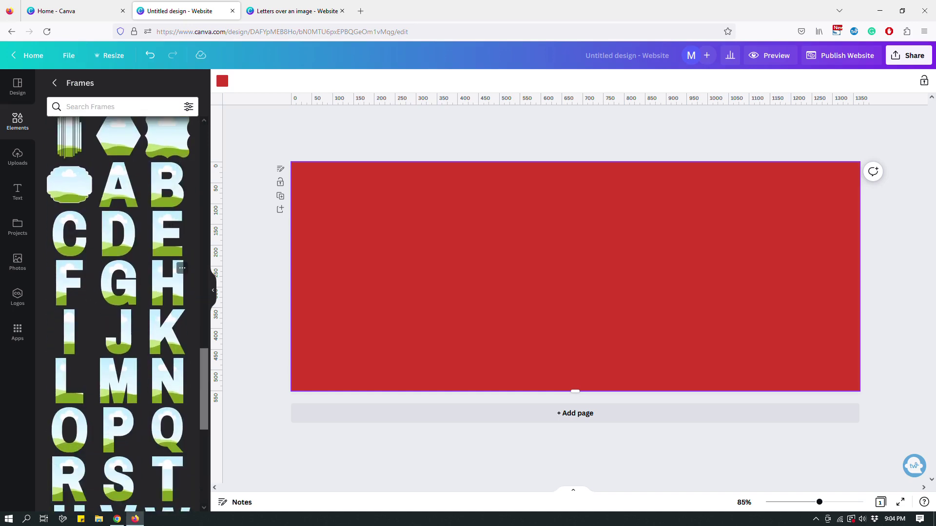
scroll(168, 351, down, 5)
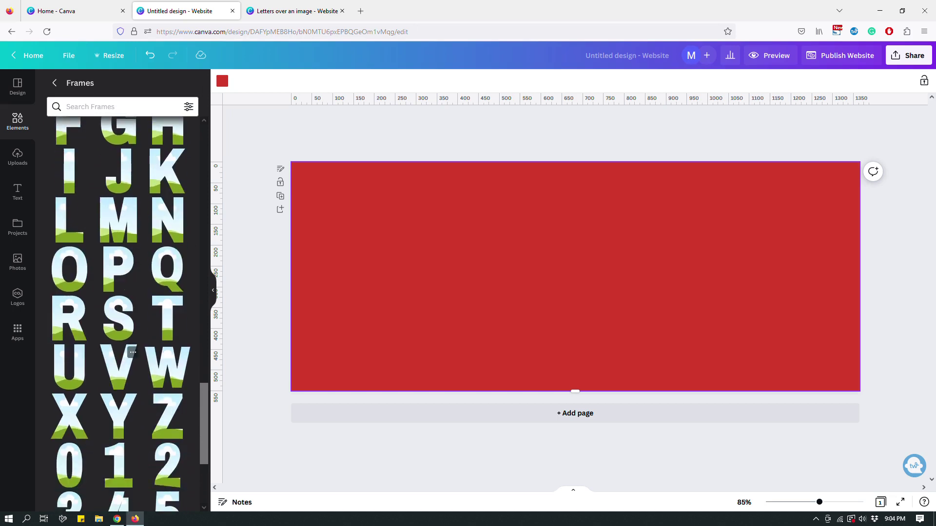
scroll(168, 370, down, 10)
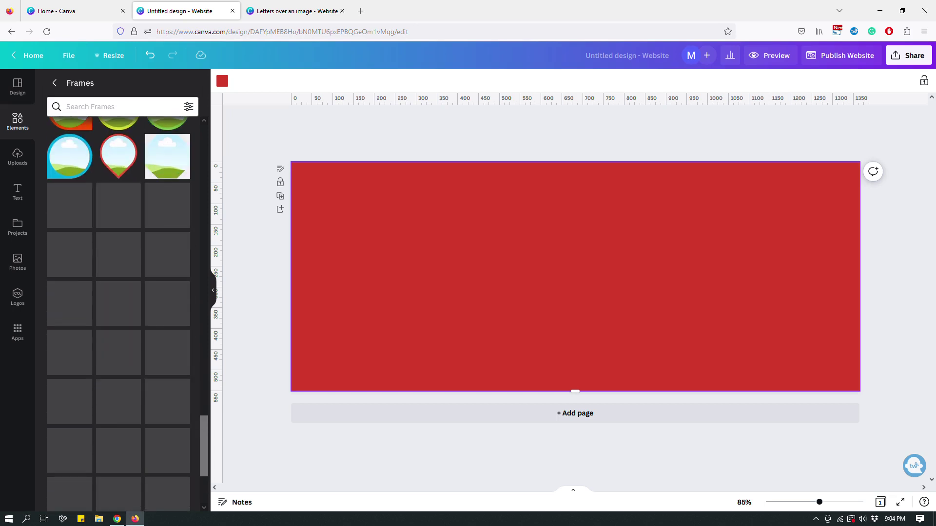
scroll(168, 321, down, 5)
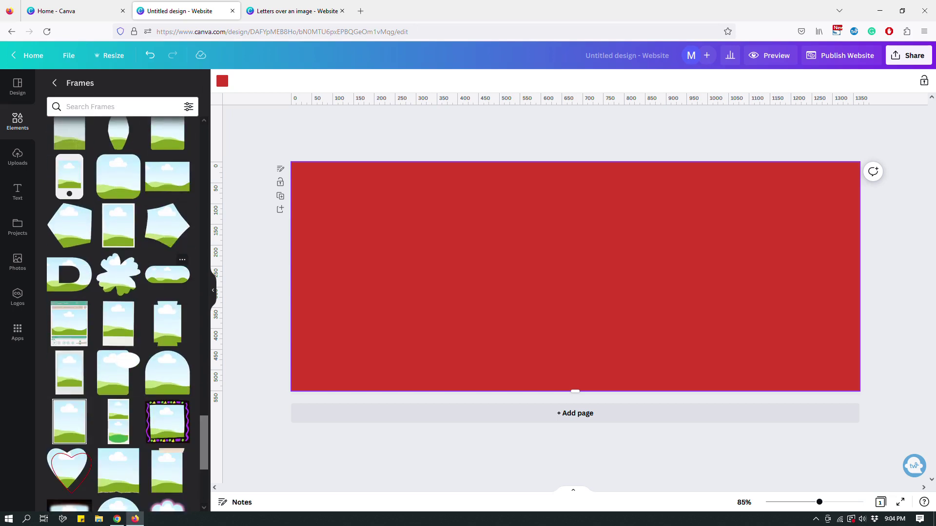
scroll(127, 342, down, 4)
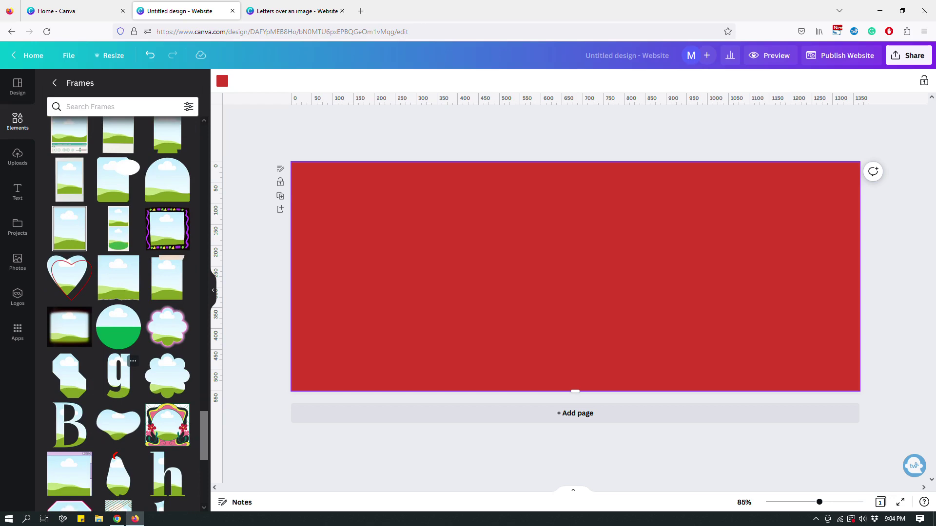
scroll(122, 355, down, 1)
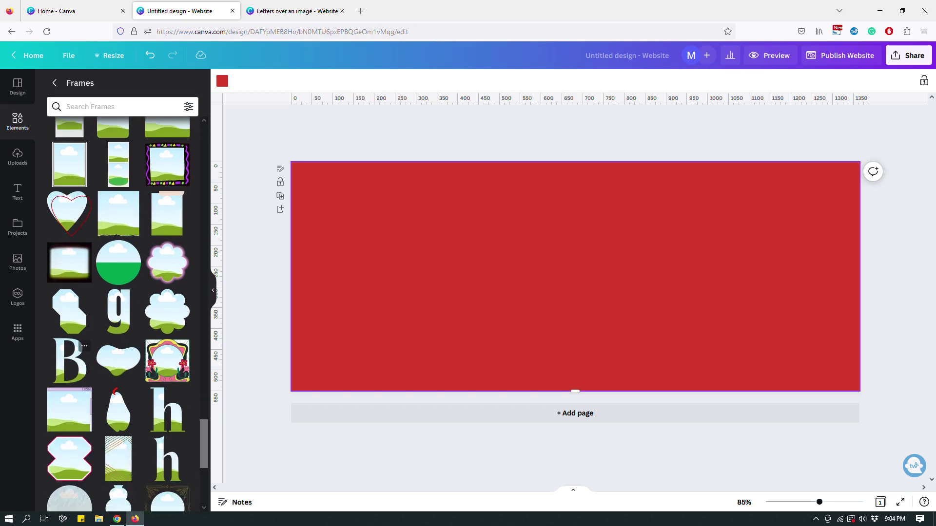
- Search the frames for "r", add the bold sans-serif capital R, shrink it to a small letter and place it left of the page's centre
scroll(127, 312, down, 3)
scroll(126, 312, down, 5)
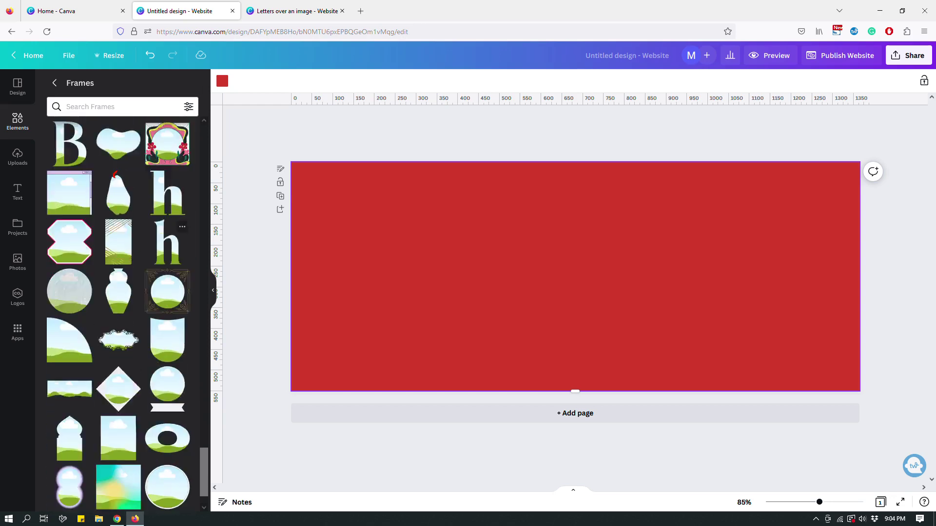
scroll(129, 355, down, 3)
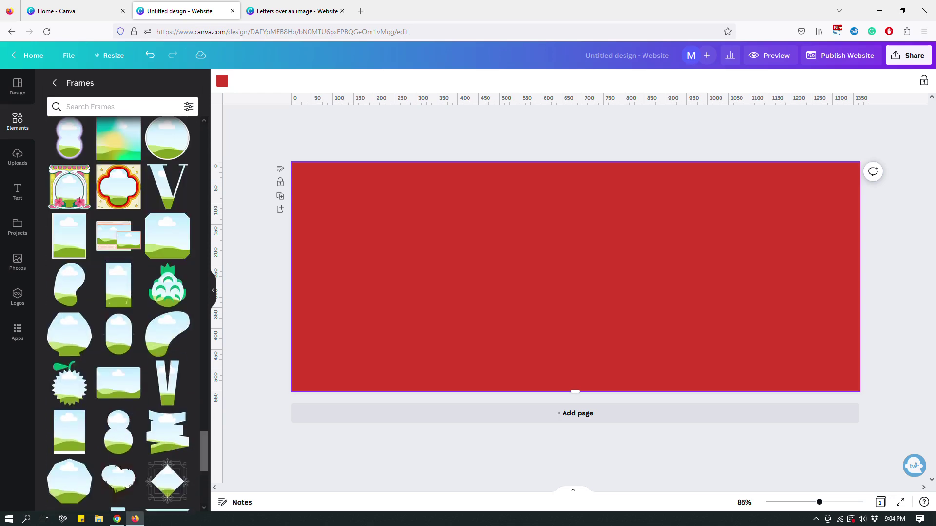
click(102, 106)
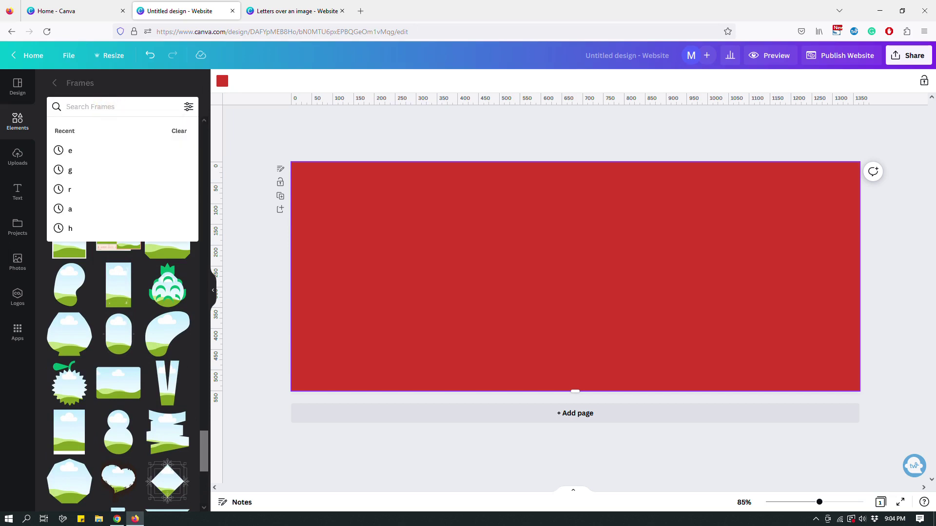
text(r)
key(Return)
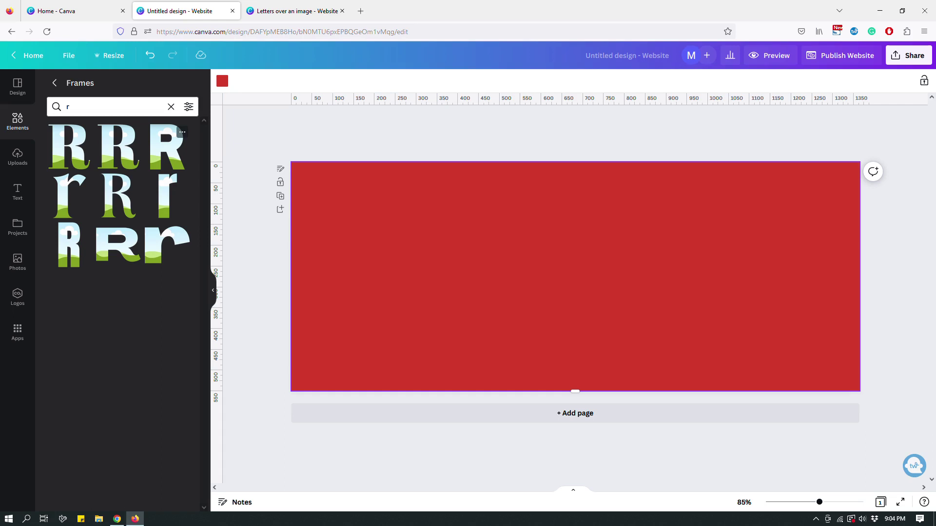
click(168, 149)
drag(552, 280, 344, 271)
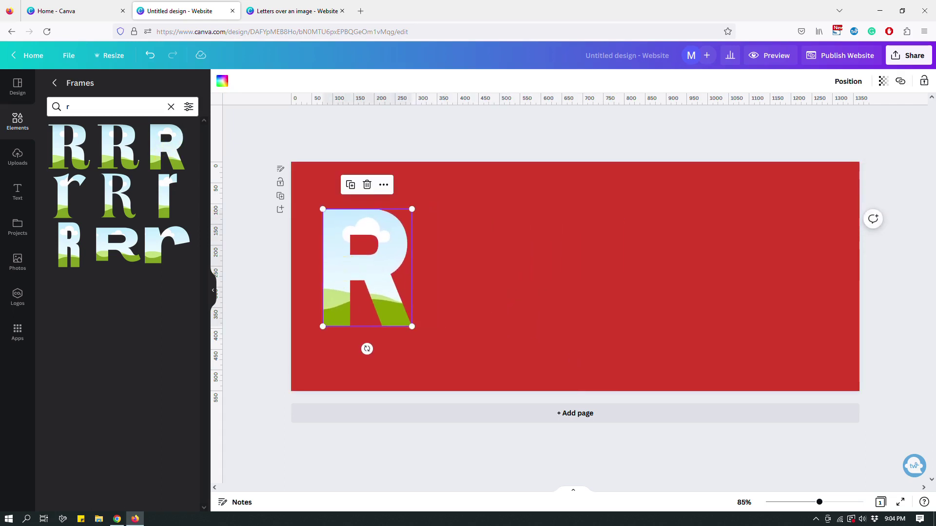
drag(411, 326, 371, 290)
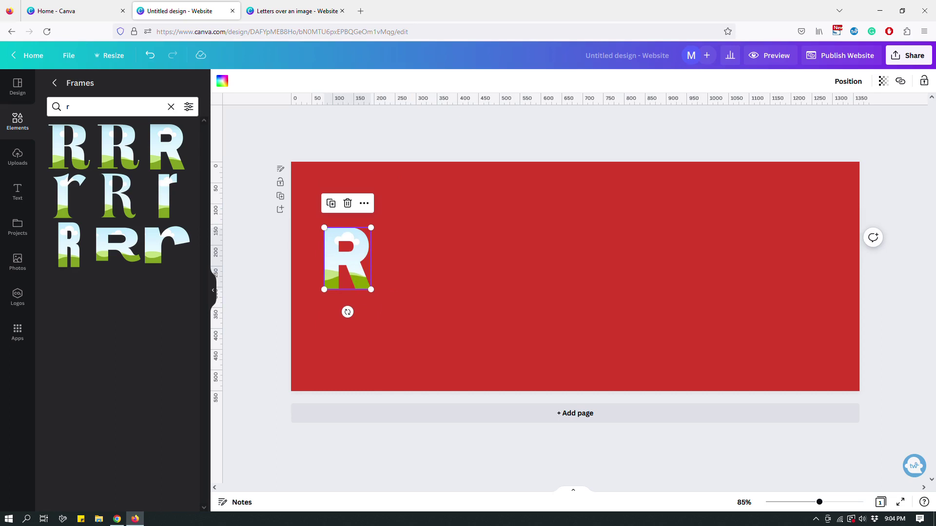
drag(372, 288, 394, 268)
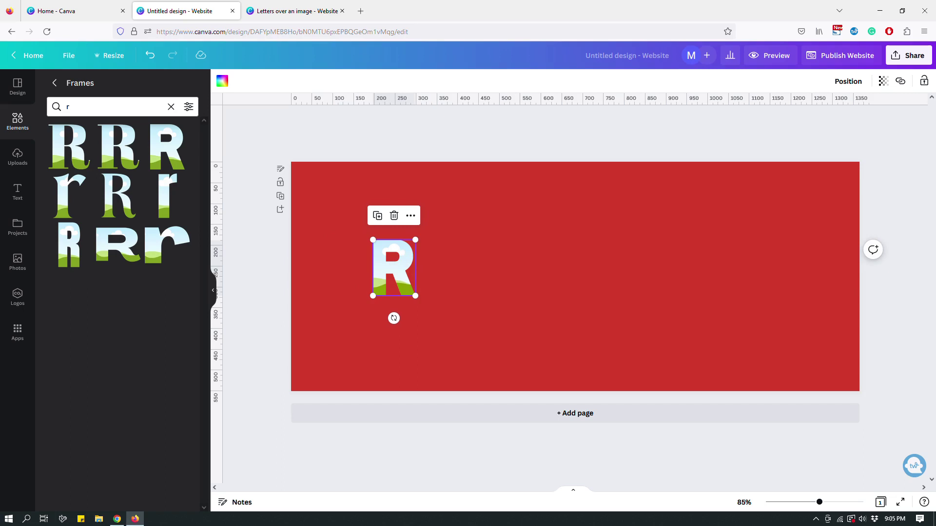
- Find the matching bold capital E frame, place it right of the R and scale it to about 87 by 134
click(69, 107)
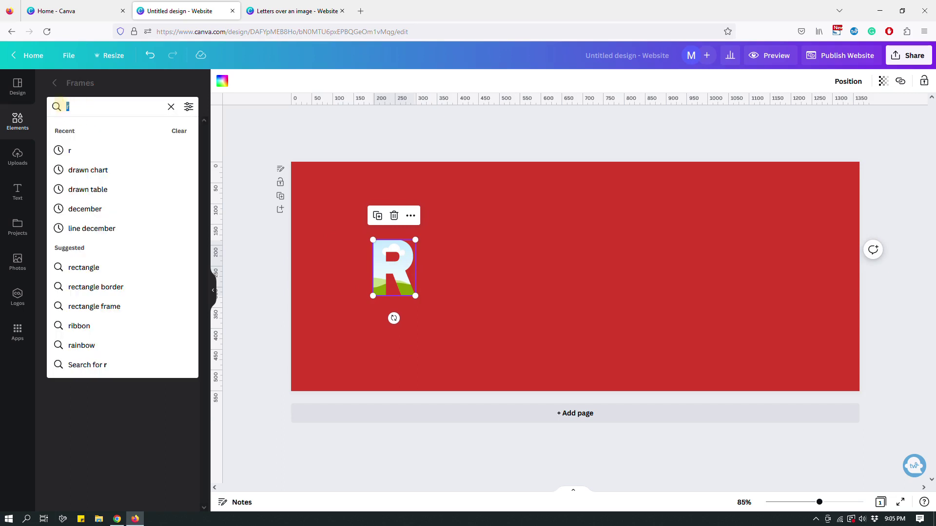
key(BackSpace)
text(e)
key(Return)
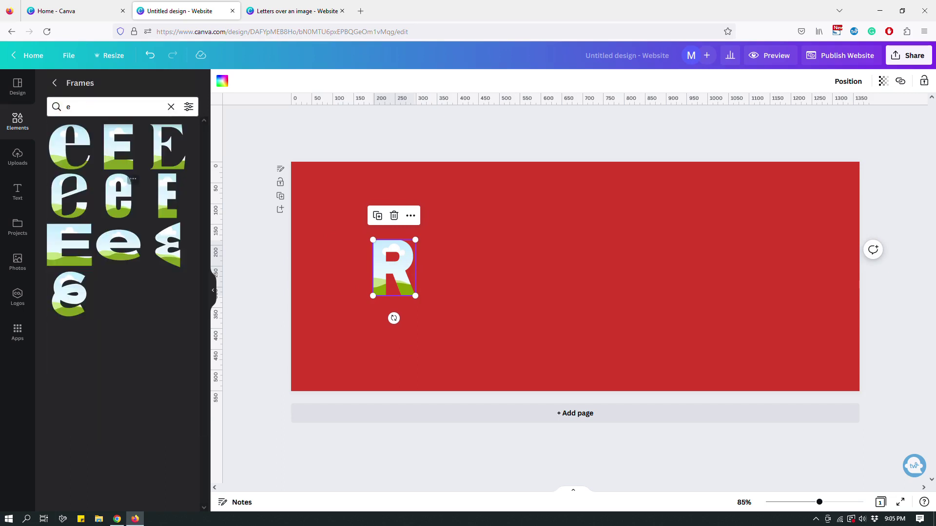
click(129, 132)
drag(545, 260, 431, 282)
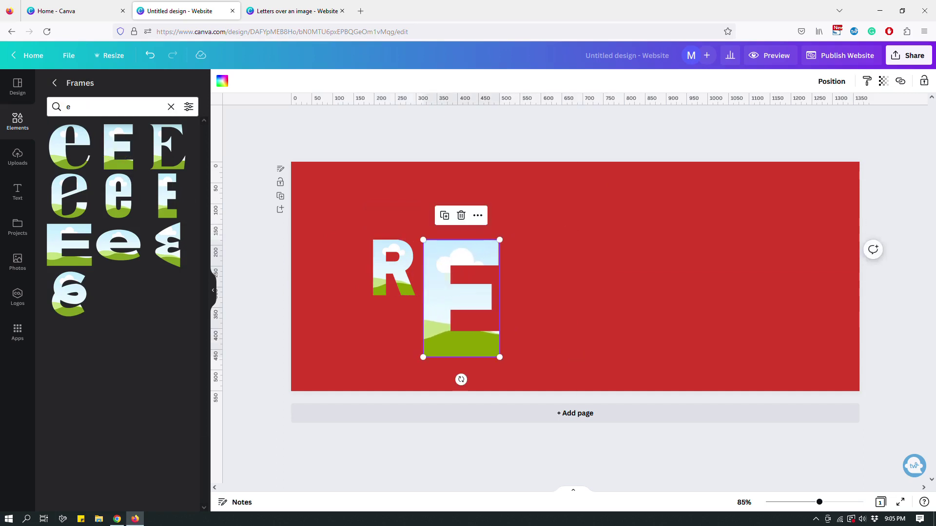
drag(500, 357, 458, 296)
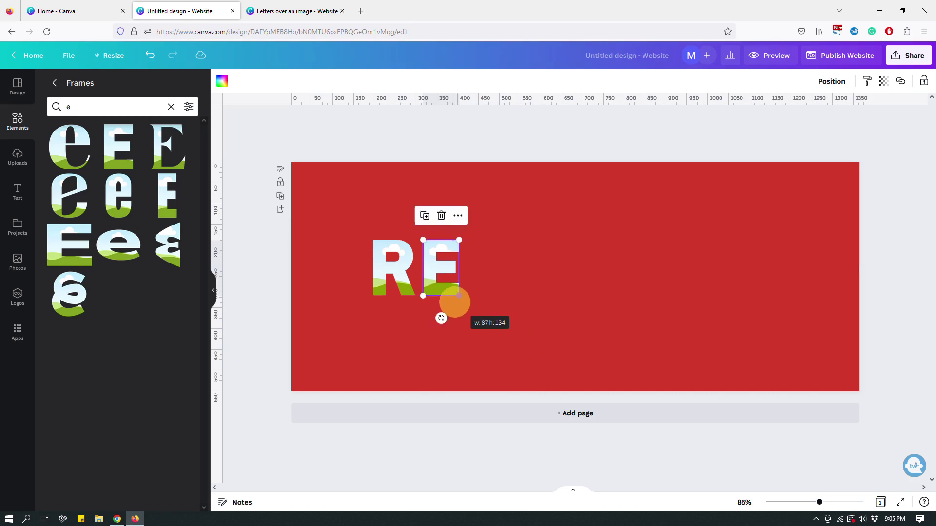
- Find the bold sans-serif capital C frame, place it right of the E and scale it to the same letter height
click(128, 103)
key(Return)
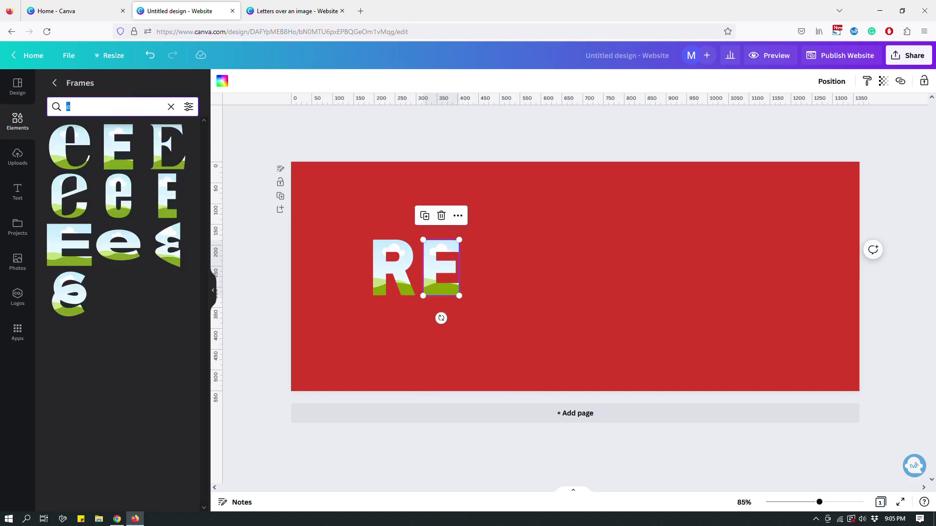
key(BackSpace)
text(c)
key(Return)
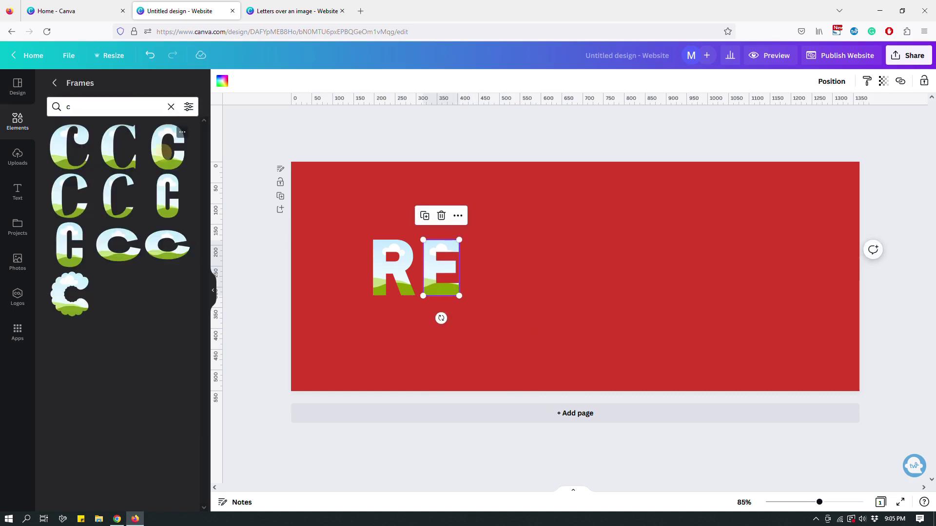
click(167, 151)
drag(549, 248, 484, 270)
drag(552, 358, 510, 291)
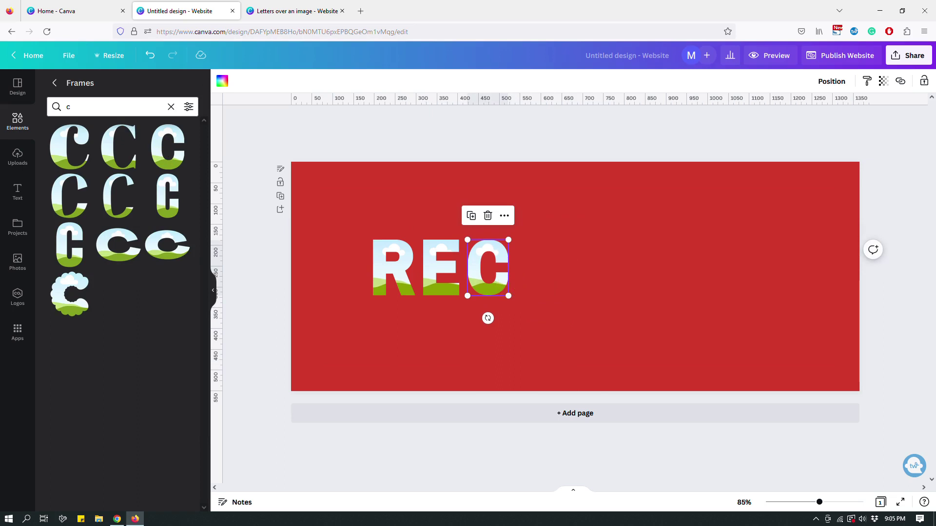
- Add the bold capital H frame after the C with the same 19 spacing and scale it to match the other letters' height
double_click(121, 107)
text(h)
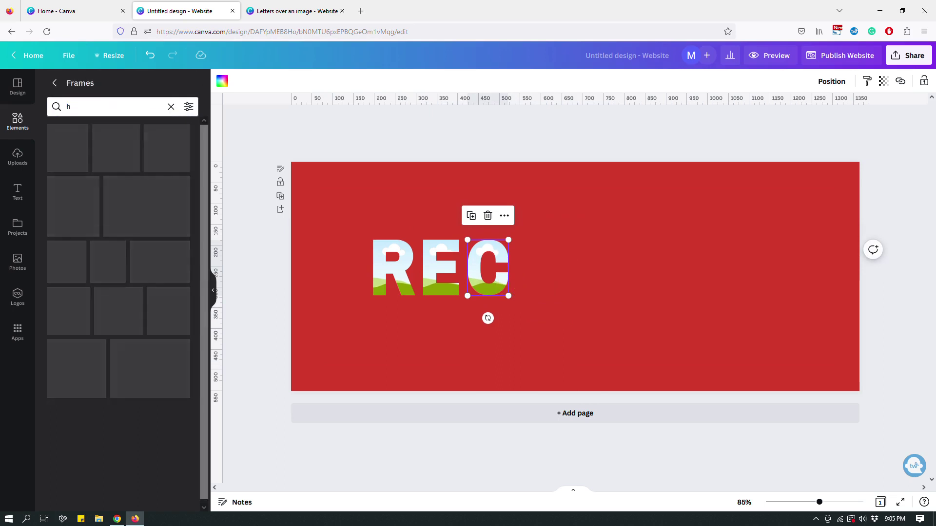
click(167, 147)
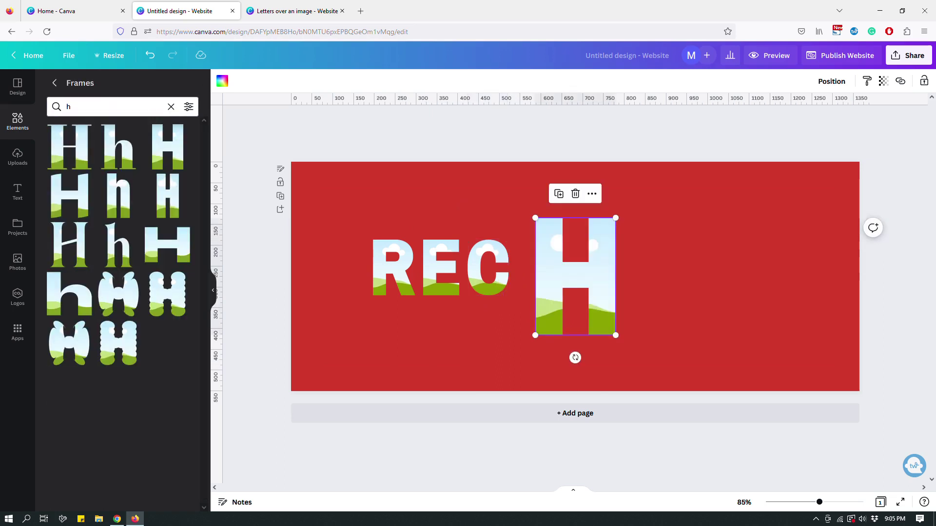
drag(575, 276, 556, 299)
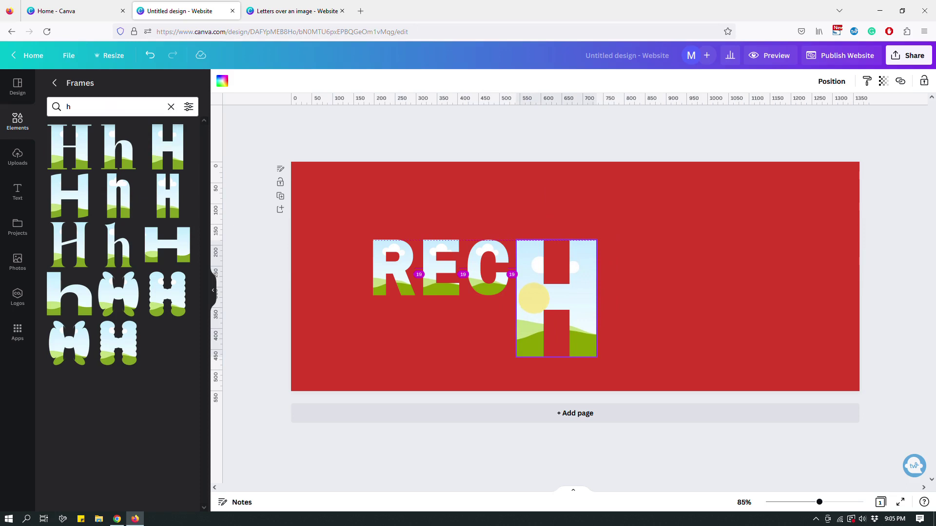
drag(595, 356, 561, 288)
- Add the bold sans-serif capital A frame directly against the H, top-aligned, and scale it down to the row's letter height
double_click(119, 106)
text(a)
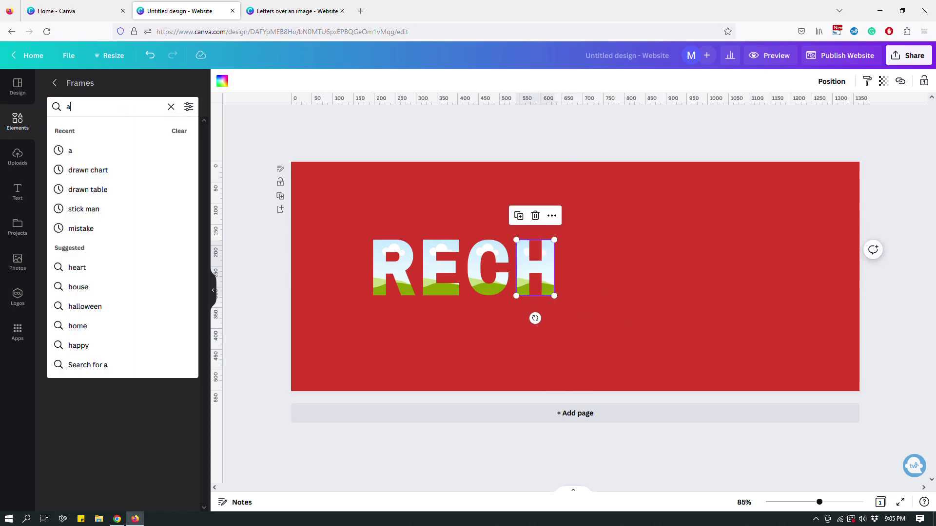
key(Return)
click(70, 147)
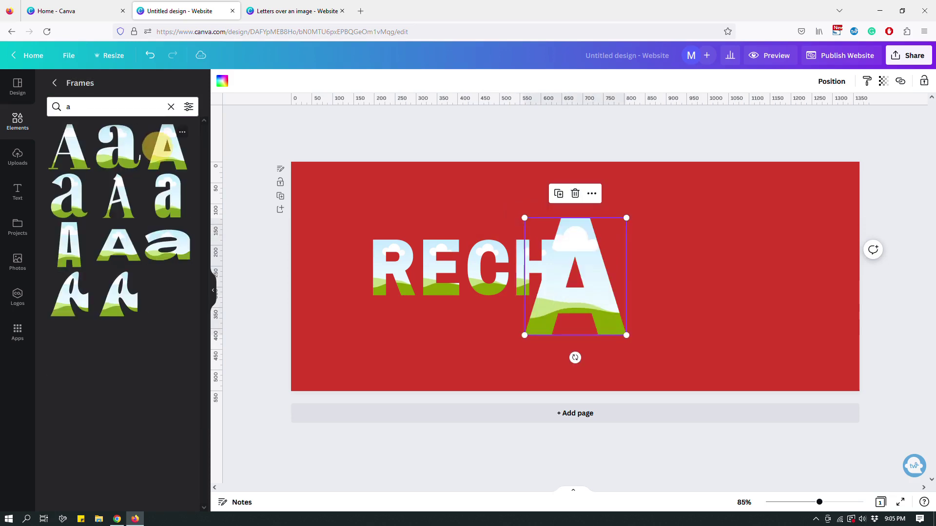
drag(574, 276, 606, 274)
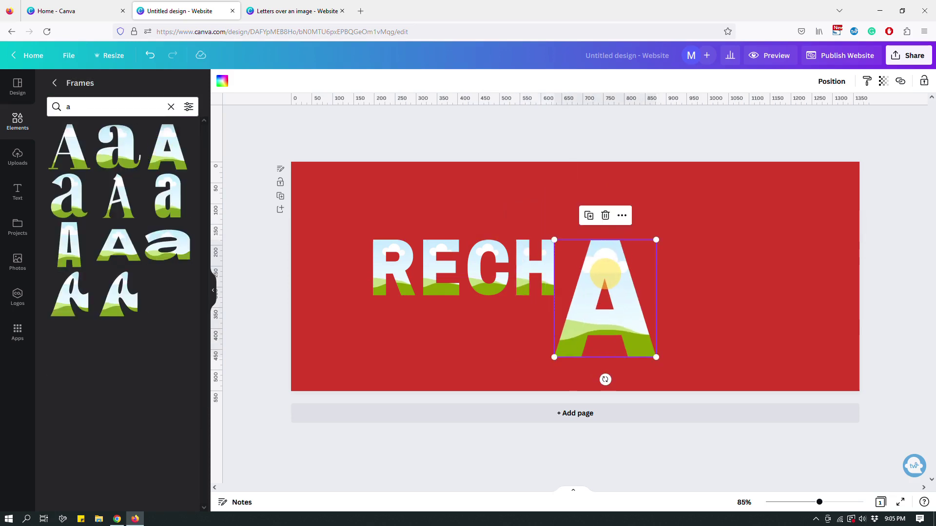
drag(656, 357, 610, 284)
- Add a second bold capital R frame to the right of the A and scale it to match the first R
double_click(100, 105)
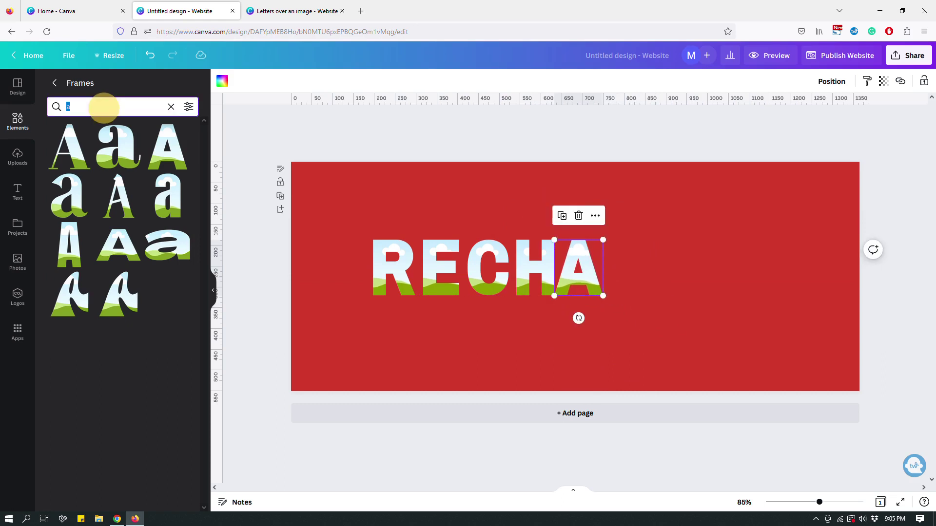
text(r)
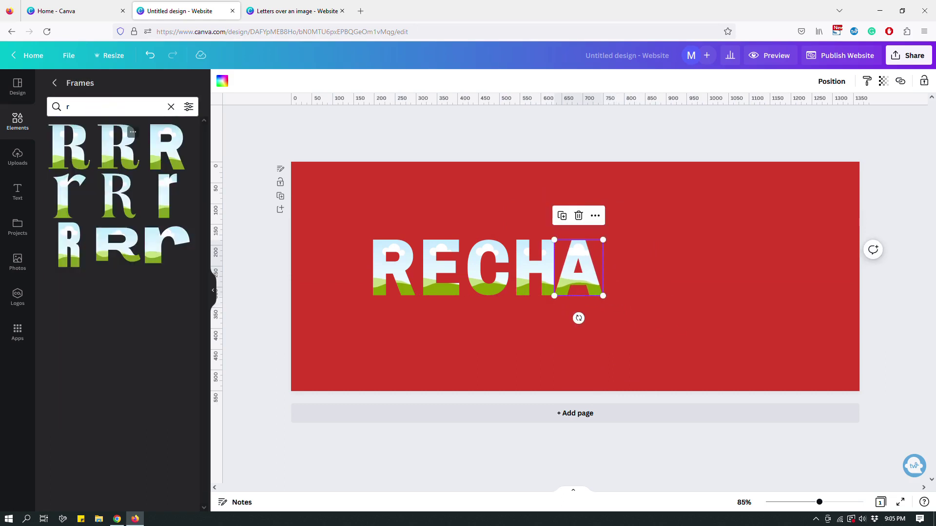
click(166, 147)
drag(560, 234, 641, 251)
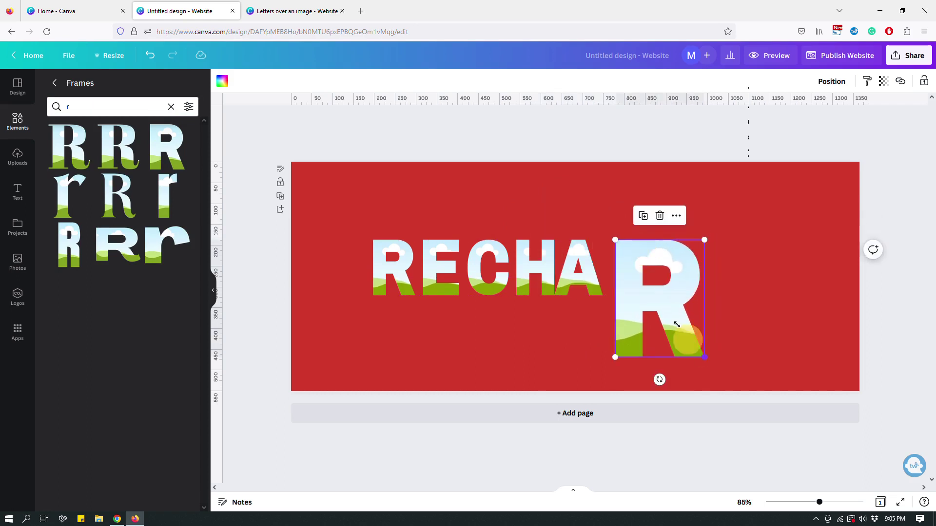
drag(704, 357, 660, 289)
- Find the bold capital G frame, place it 19 after the second R and scale it to the row's letter height
click(98, 106)
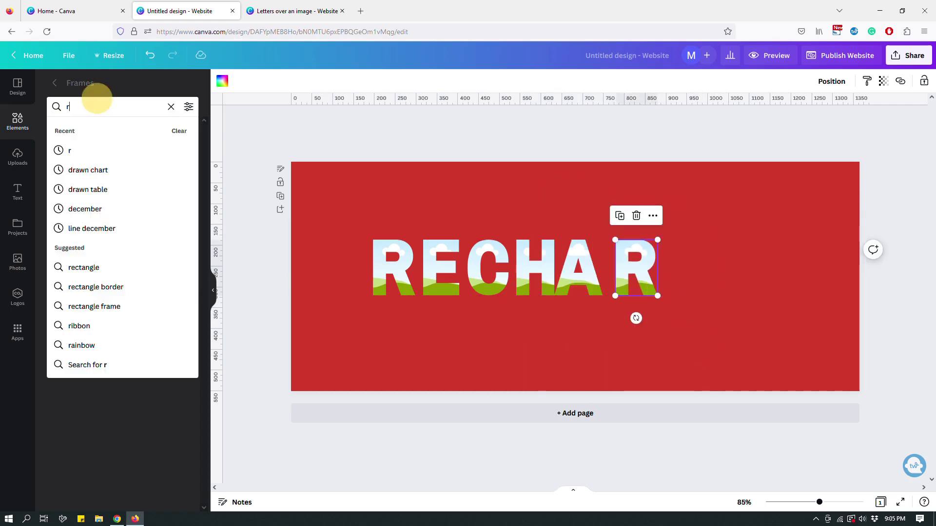
key(BackSpace)
text(g)
key(Return)
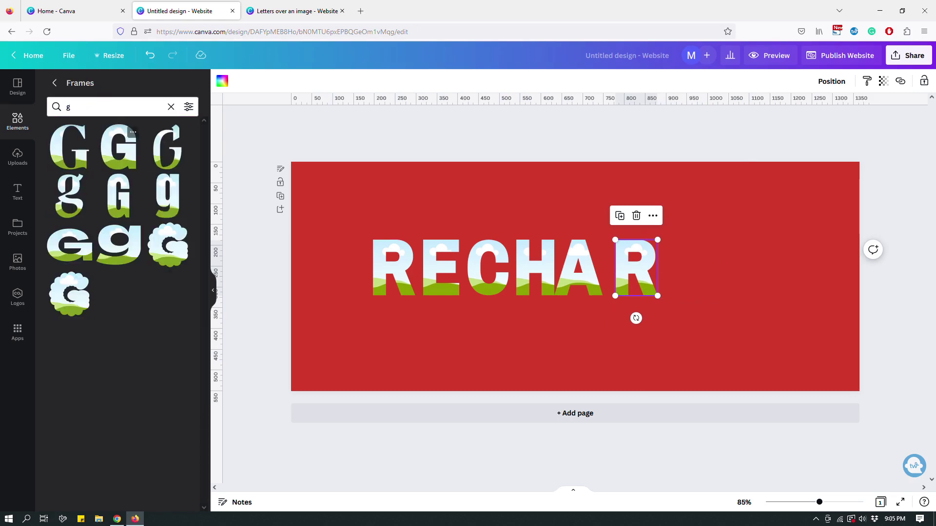
click(118, 146)
drag(575, 276, 710, 299)
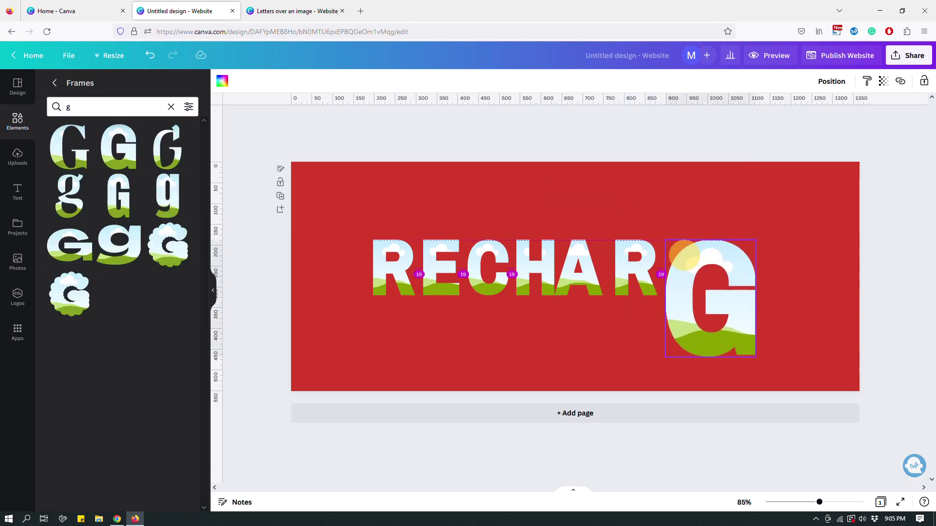
drag(683, 252, 683, 251)
drag(756, 357, 718, 291)
- Search the frames for "e" and place another bold capital E to the right of the G, top-aligned with the row
double_click(117, 106)
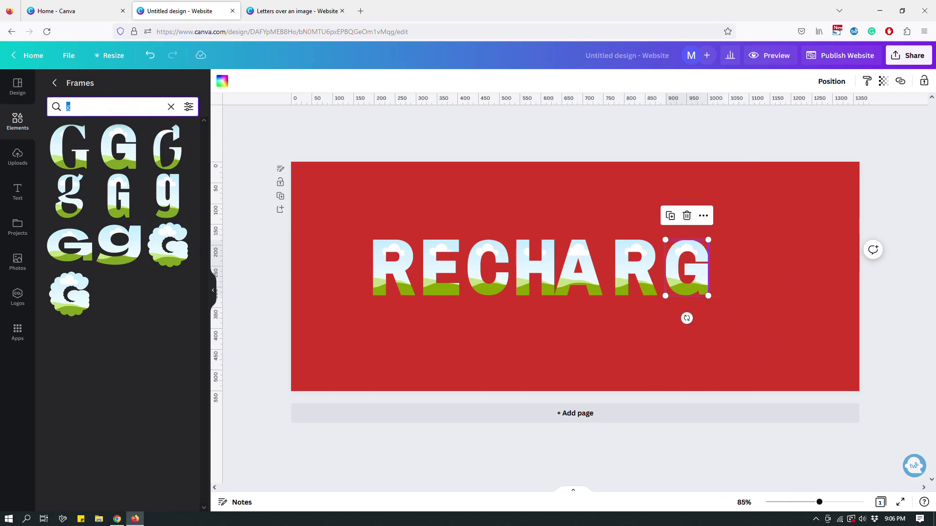
text(e)
key(Return)
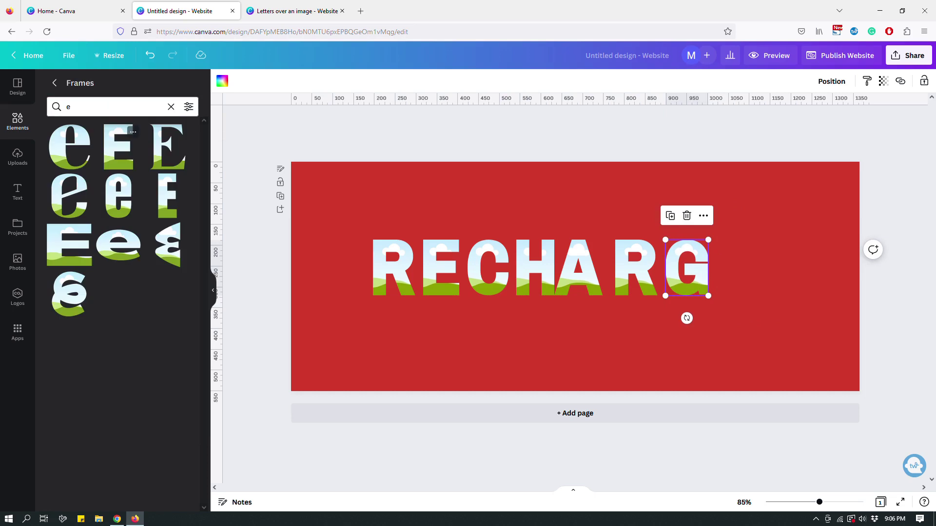
click(119, 146)
drag(556, 243, 740, 266)
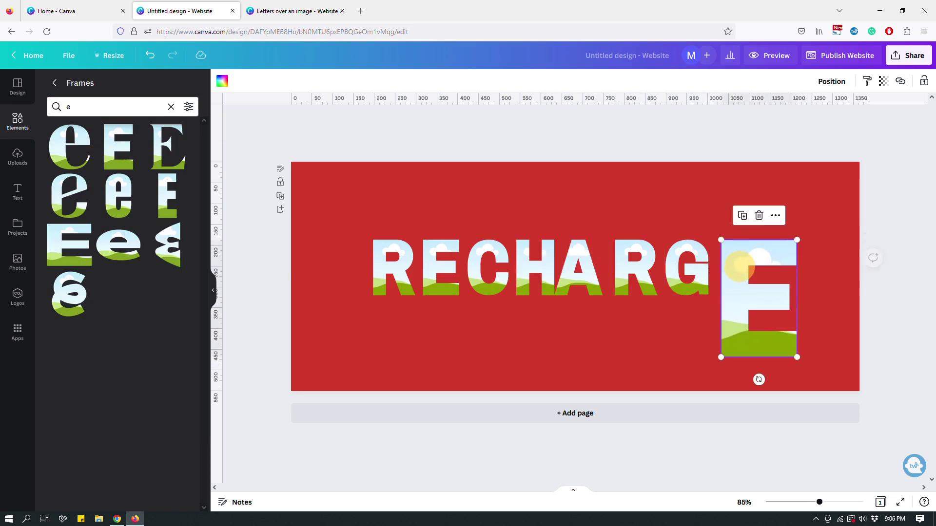
- Change the page background to the pale blue-grey of the Gumroad Shop palette
click(553, 188)
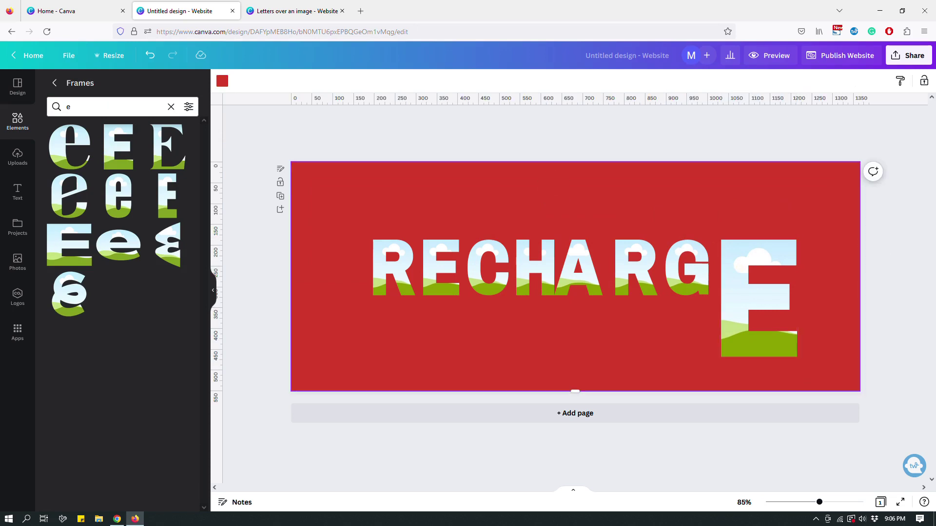
click(222, 81)
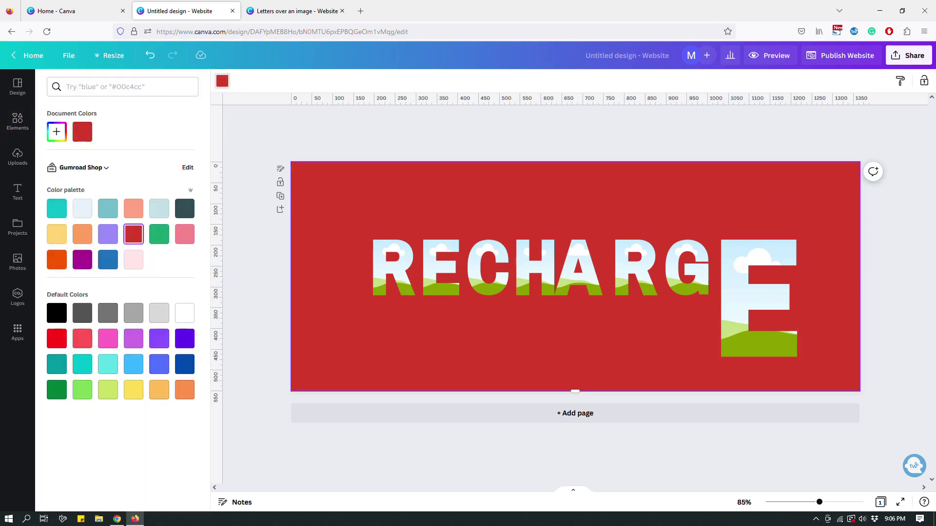
click(159, 209)
- Scale the final E down to the height of the other letters and align it in the row just after the G
click(755, 304)
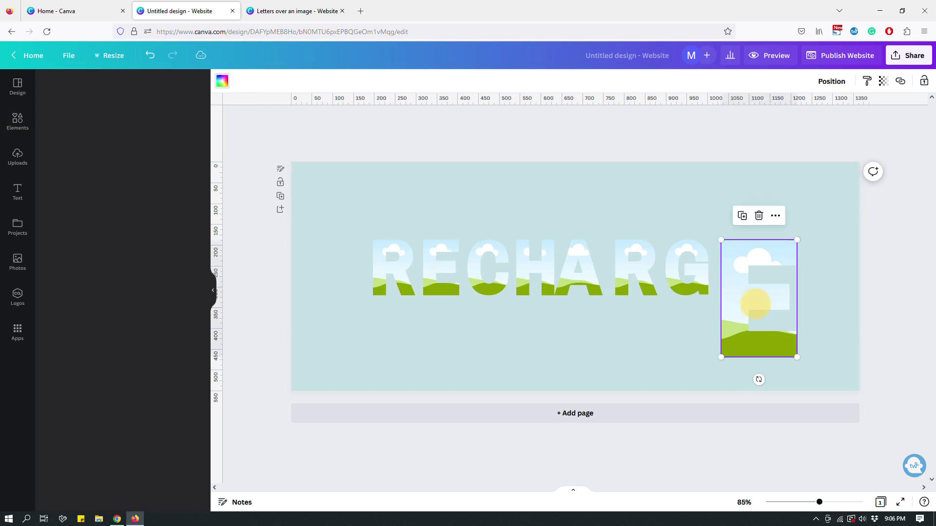
drag(755, 304, 748, 297)
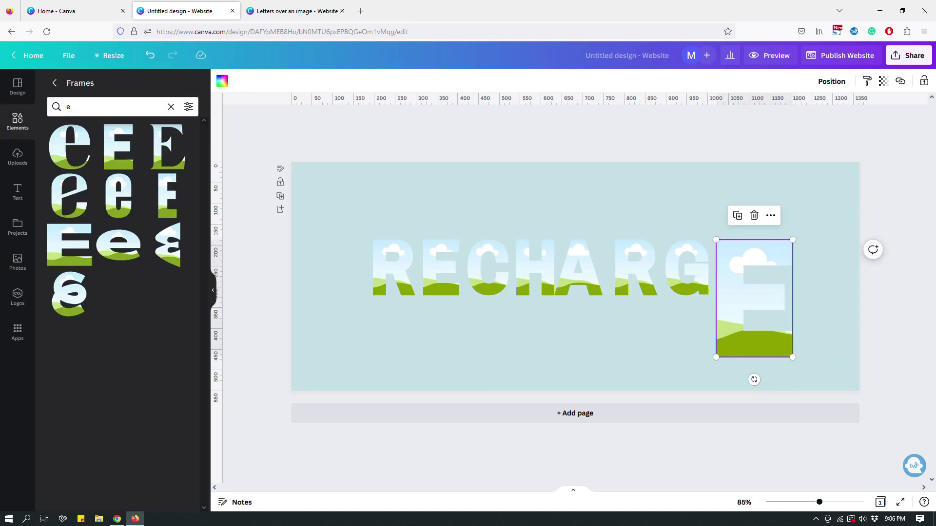
drag(794, 358, 730, 277)
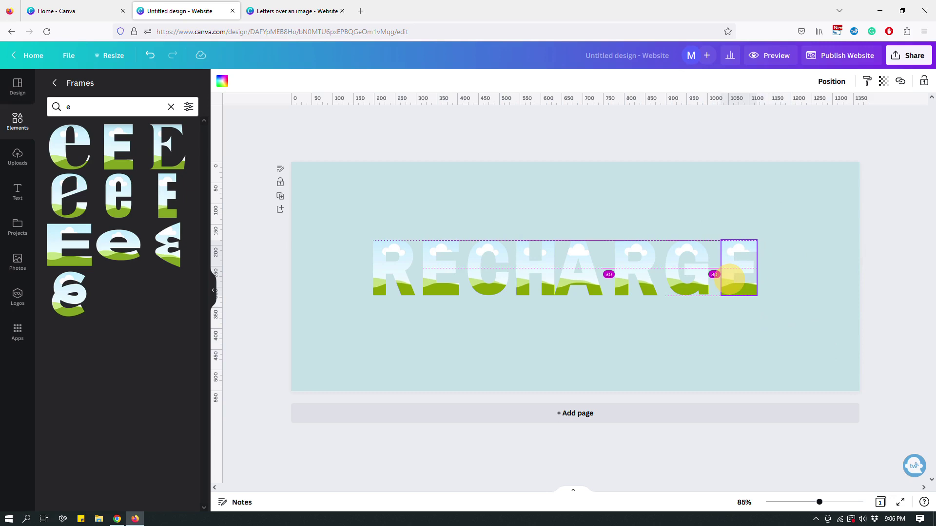
drag(729, 277, 729, 278)
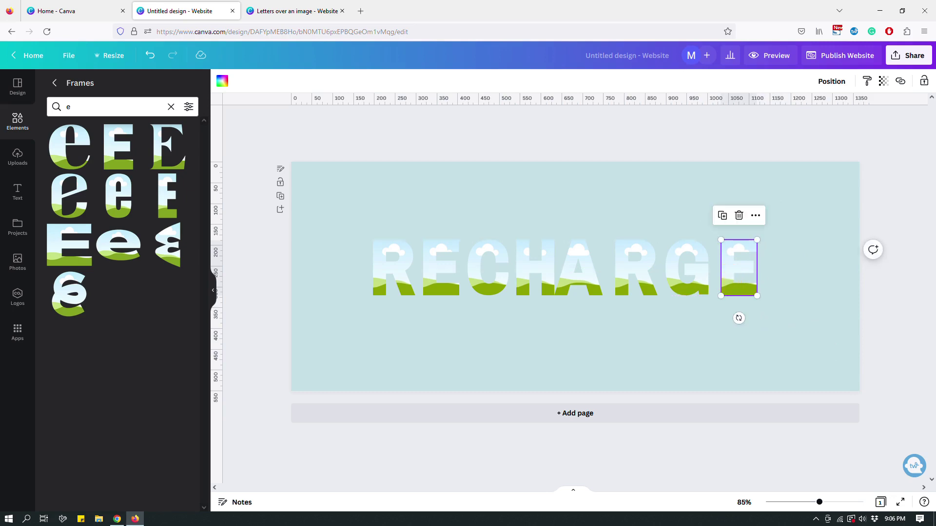
- Select all eight letter frames of RECHARGE together and space them evenly with Tidy up
key(Escape)
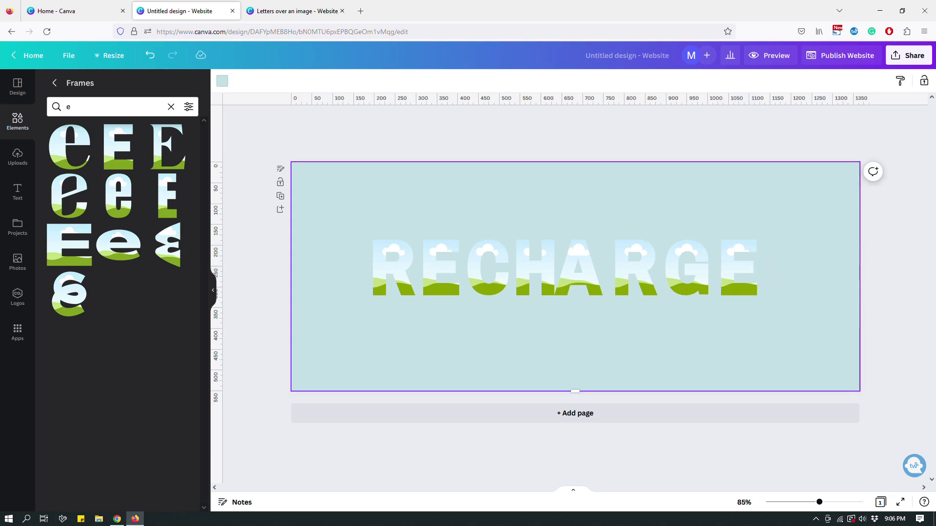
click(895, 301)
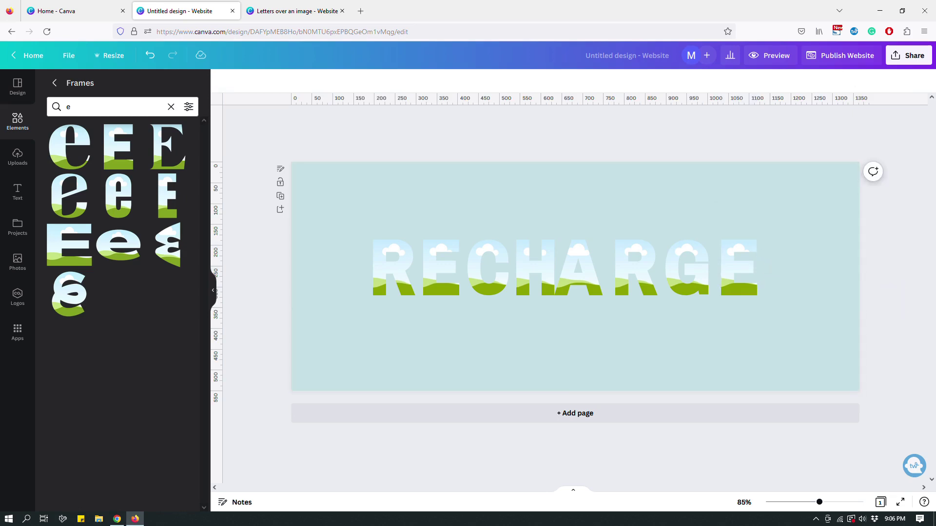
click(878, 323)
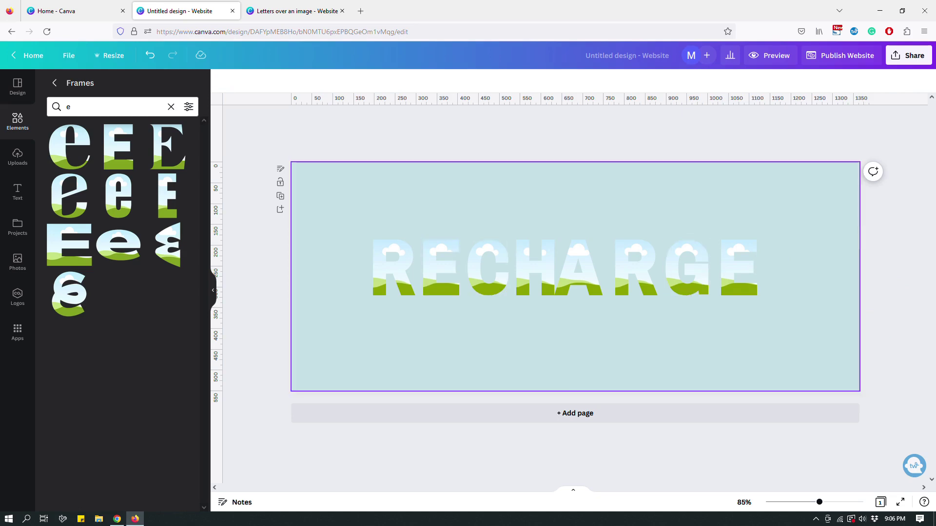
drag(870, 313, 781, 333)
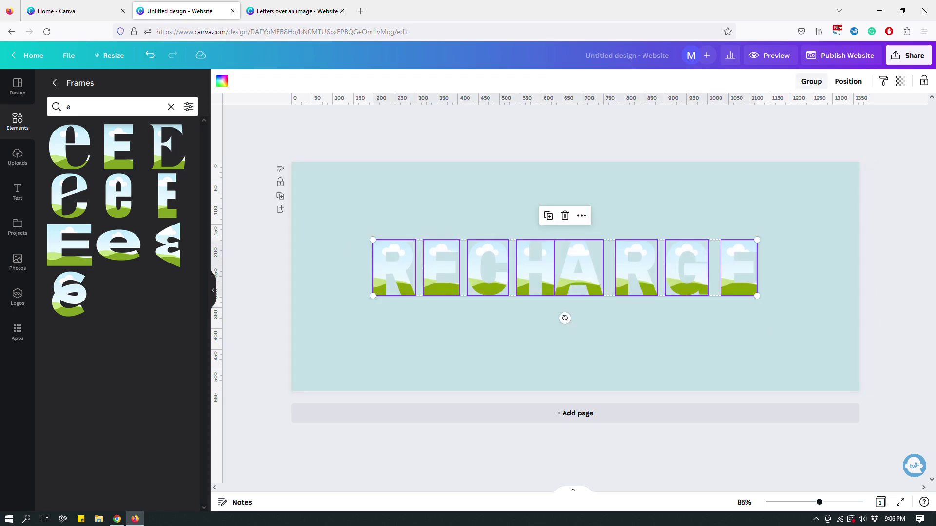
click(848, 81)
click(701, 270)
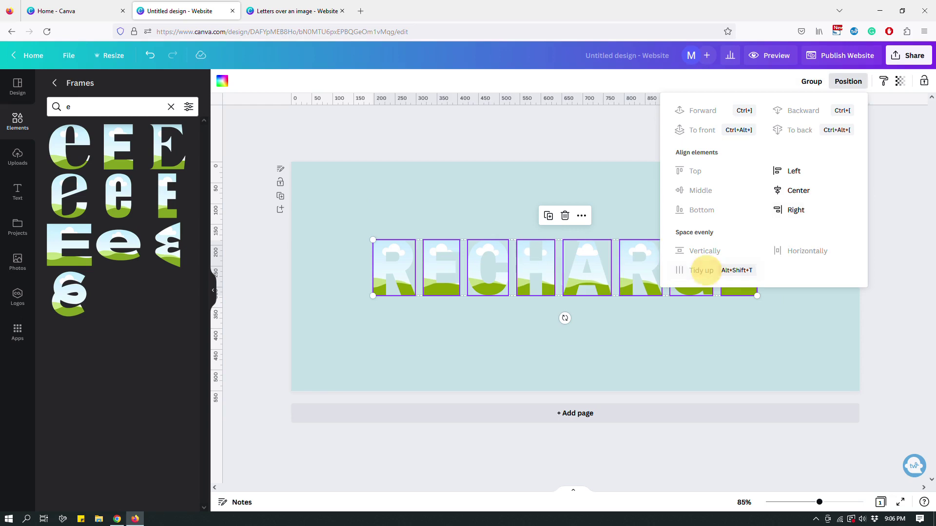
click(784, 328)
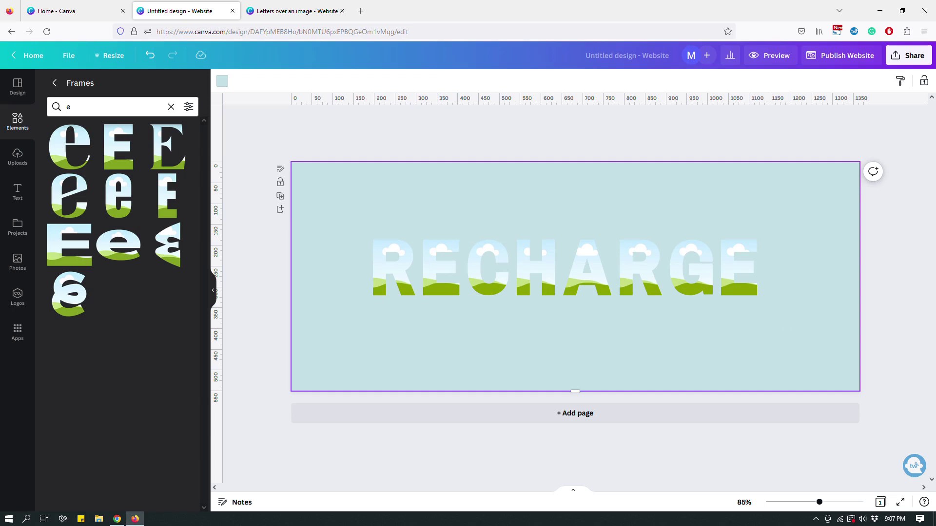
- Change the page background to the light purple of the Gumroad Shop palette
click(891, 292)
click(705, 208)
click(222, 82)
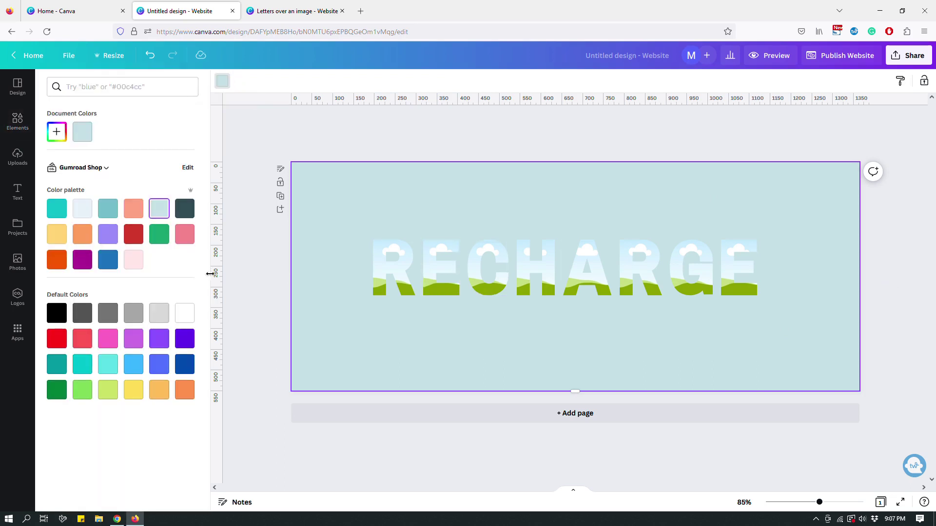
click(108, 234)
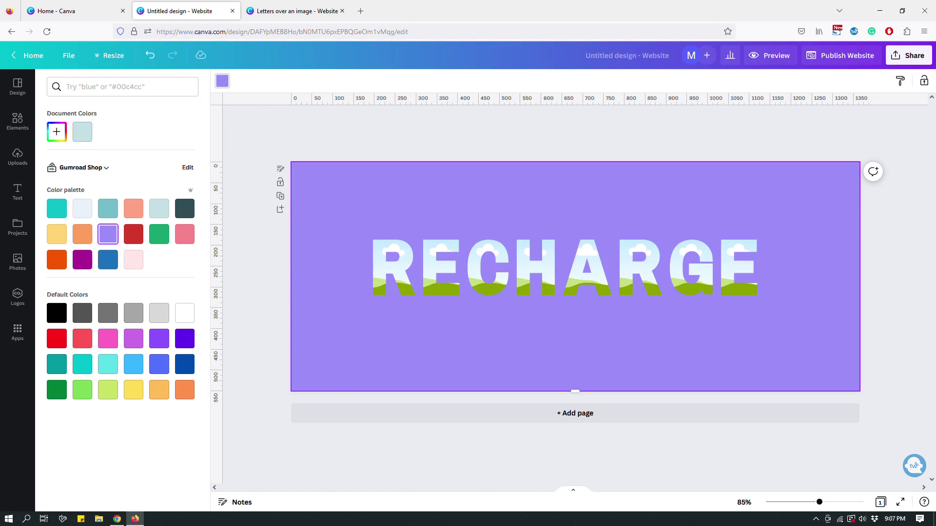
key(Escape)
click(467, 134)
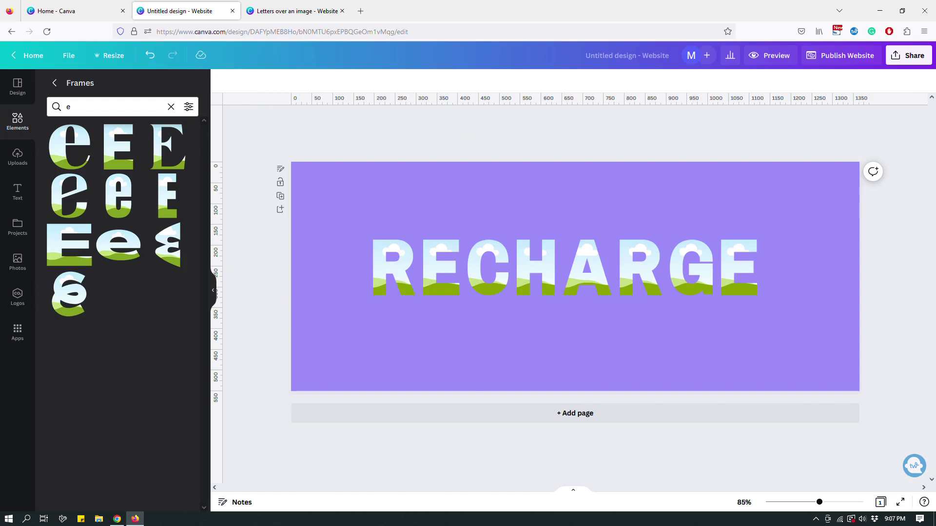
- Set the page background to the pale pink of the Gumroad Shop palette
click(364, 192)
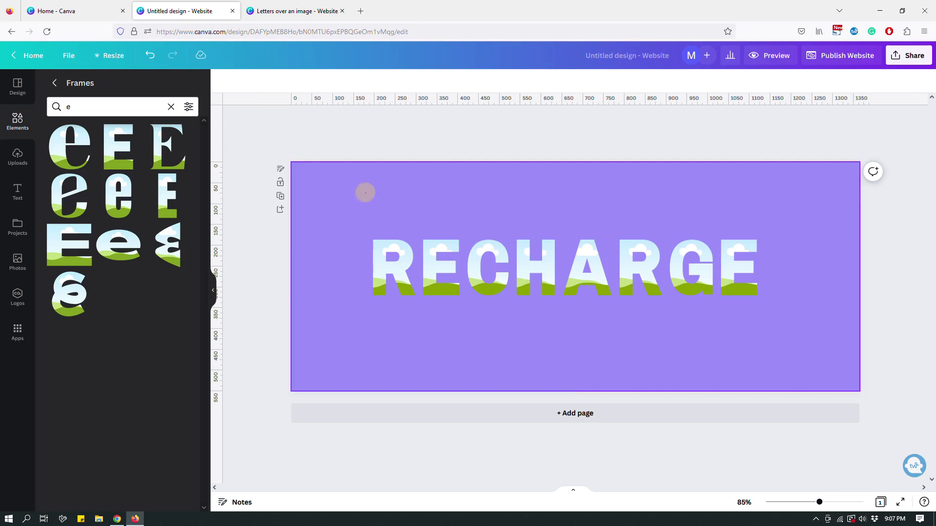
click(222, 81)
click(133, 259)
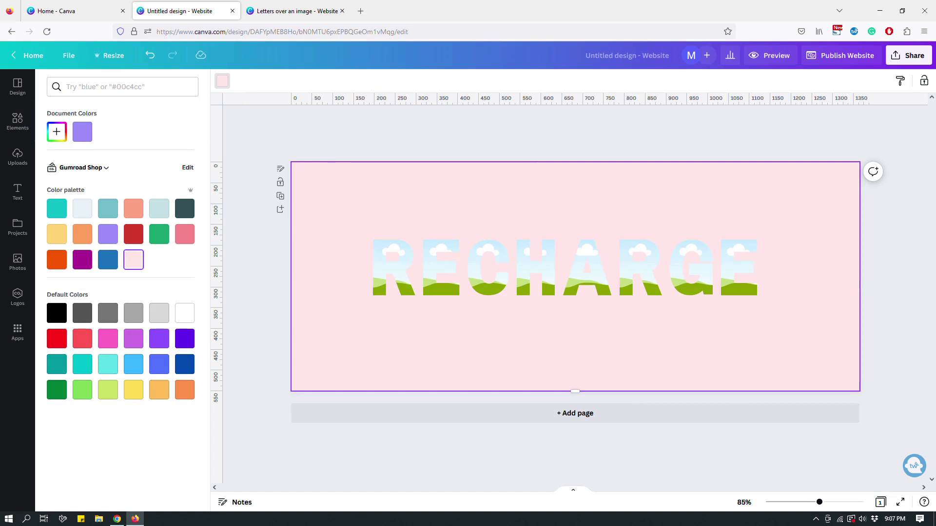
click(349, 138)
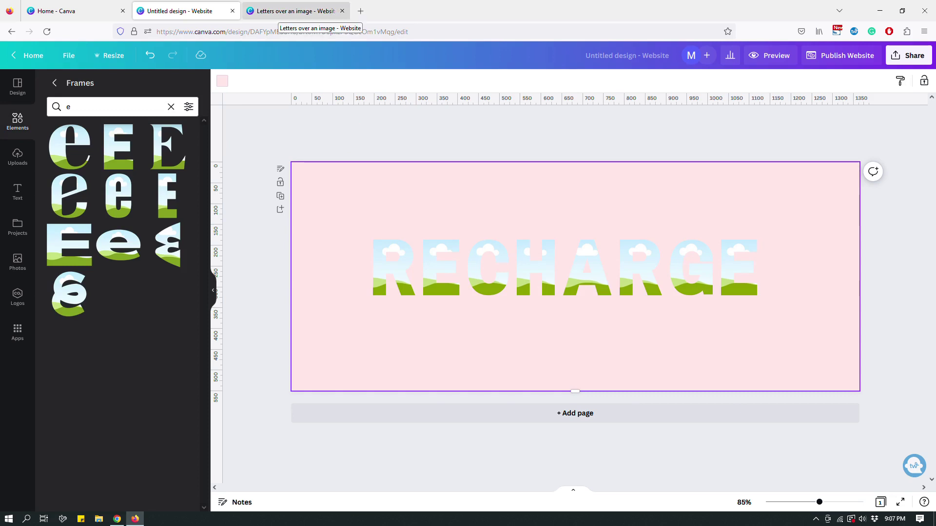
- Examine how the photo runs through the letters in the "Letters over an image" design and return to the untitled design
click(287, 11)
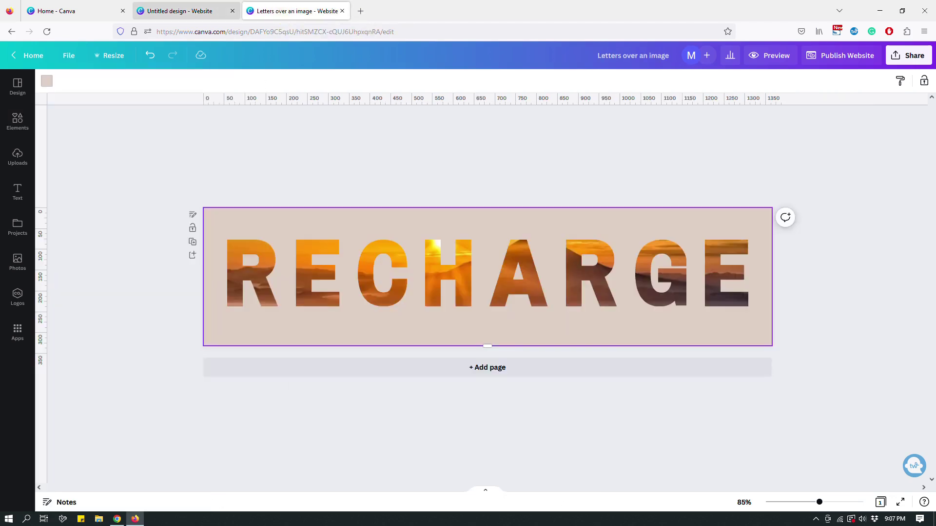
click(169, 11)
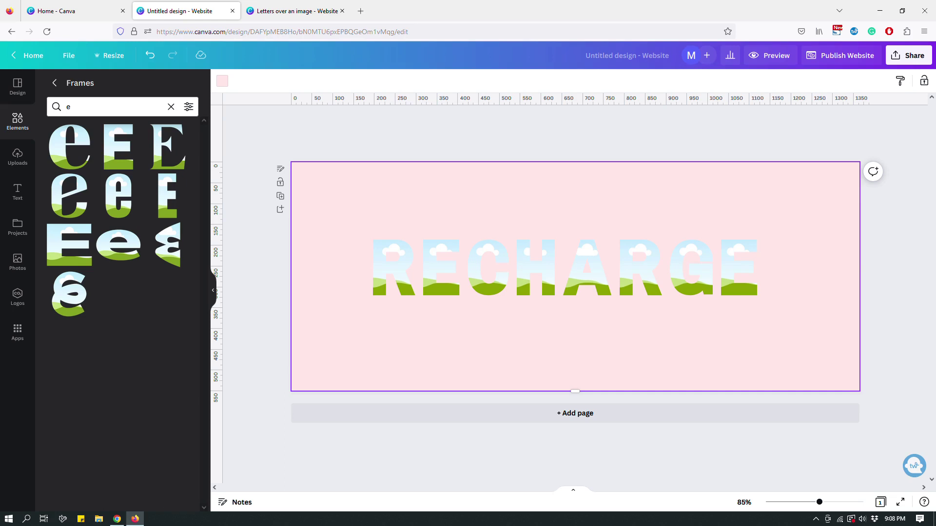
click(416, 141)
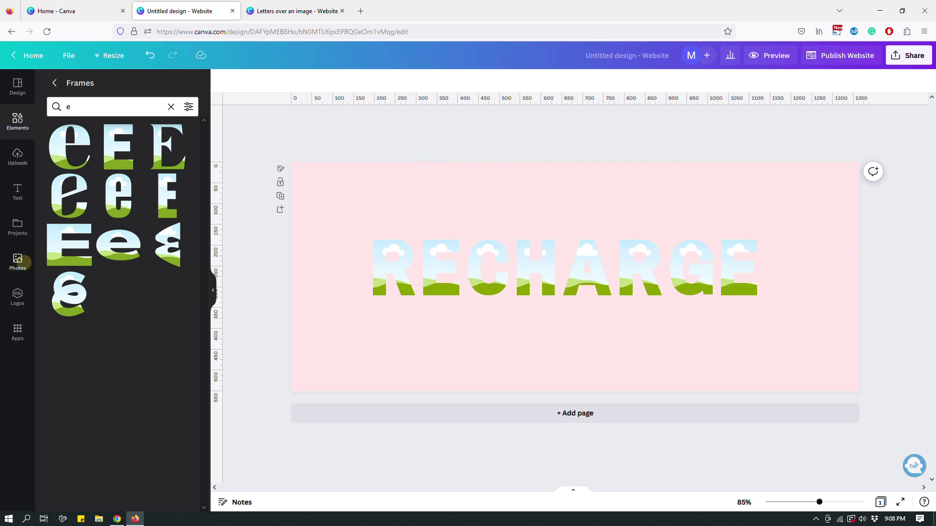
- Fill each of the eight RECHARGE letter frames with the recently used orange sunset photo of mountains
click(6, 250)
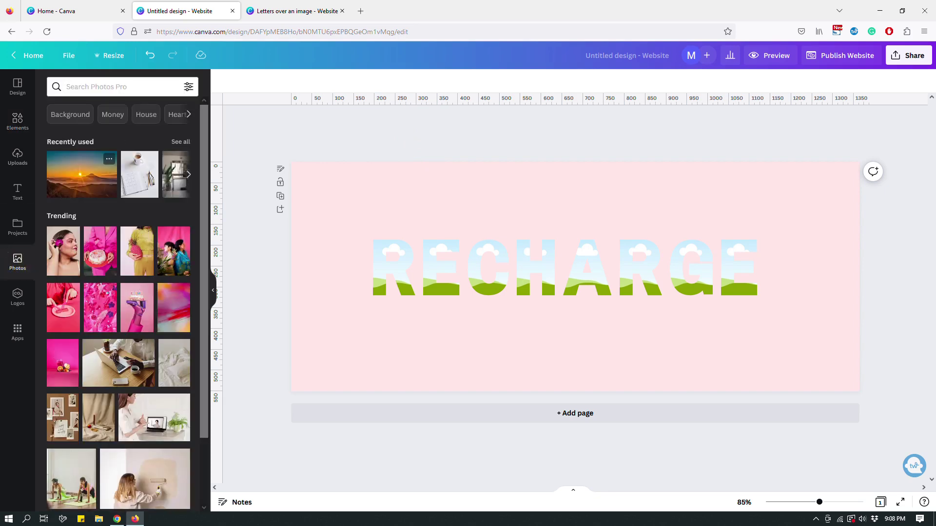
drag(82, 174, 385, 271)
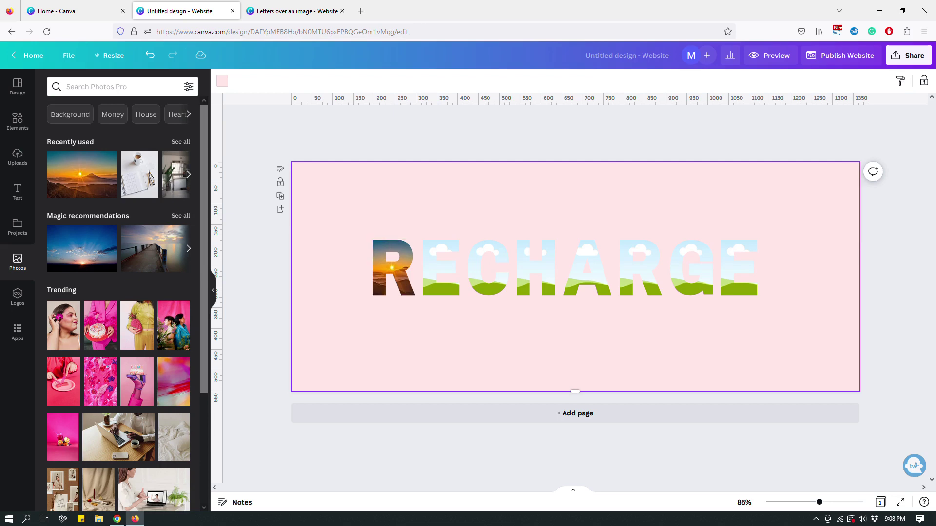
click(418, 188)
drag(81, 174, 424, 248)
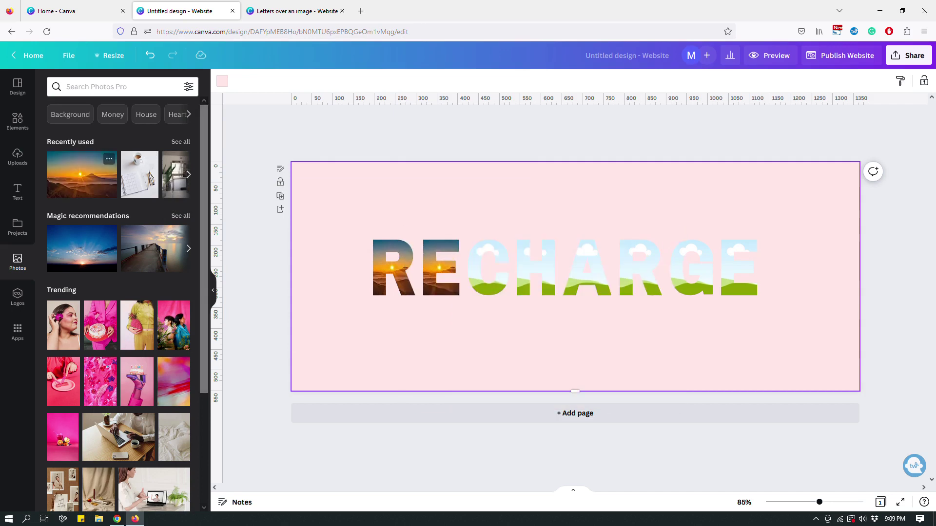
drag(82, 174, 234, 266)
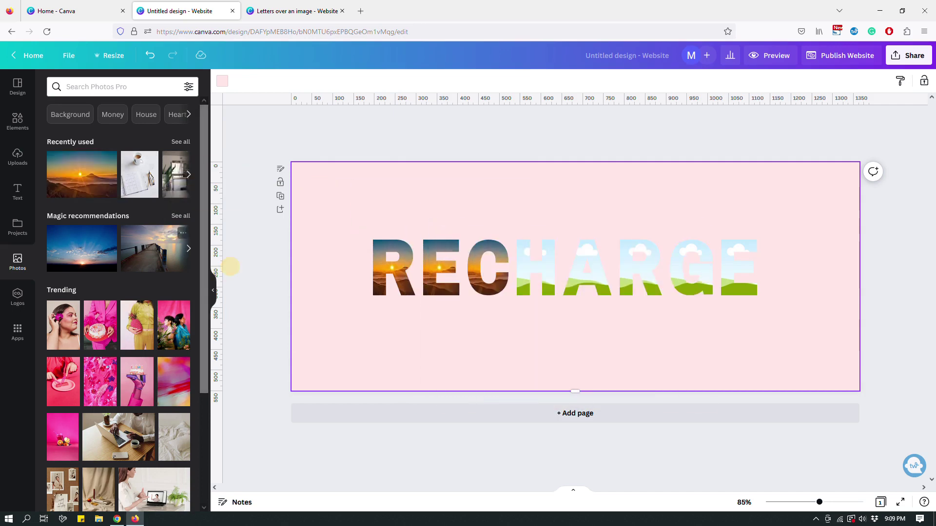
drag(109, 161, 526, 247)
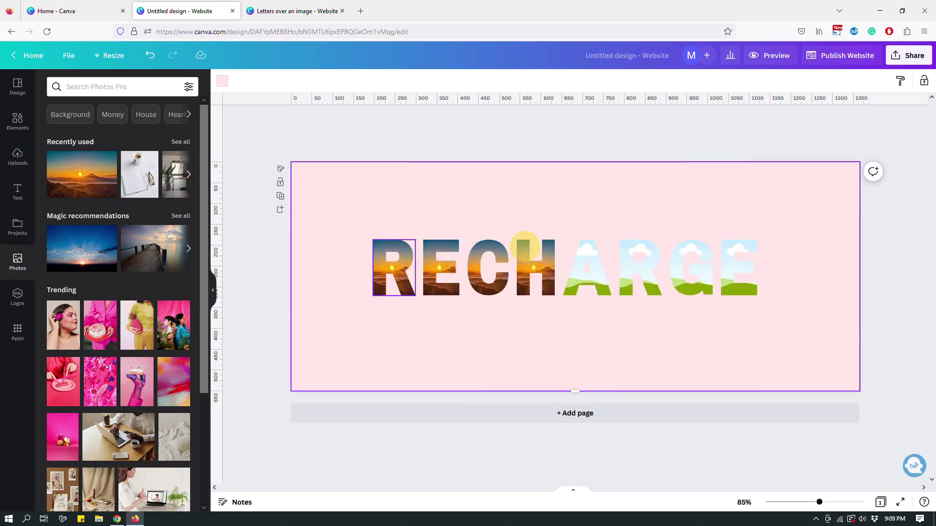
drag(109, 160, 681, 247)
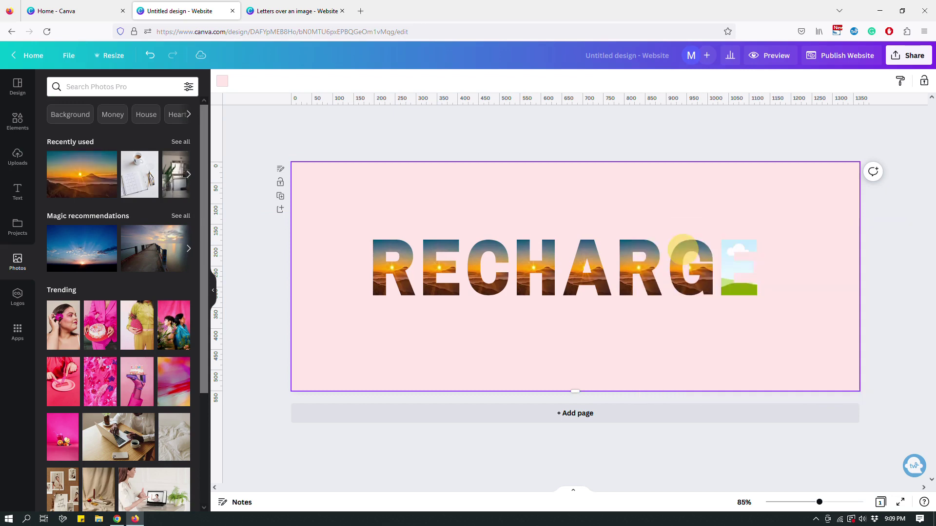
drag(109, 161, 731, 220)
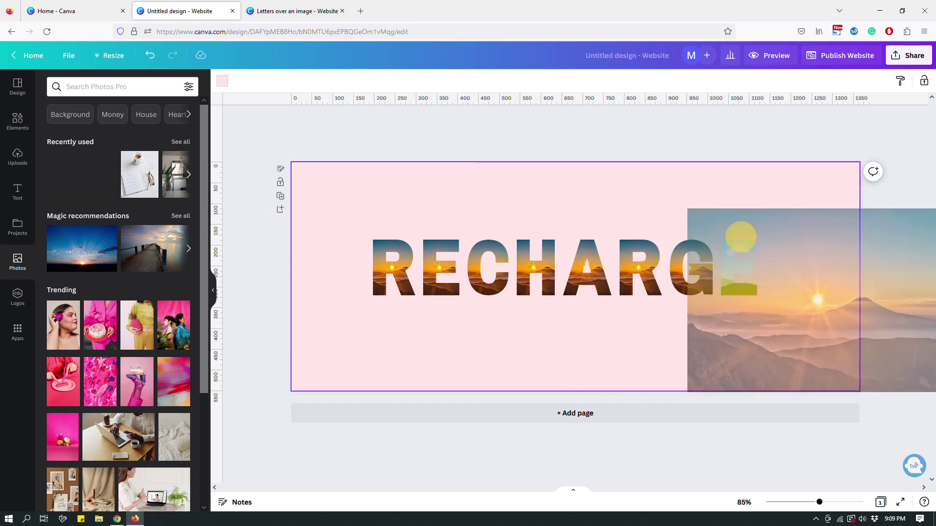
click(808, 227)
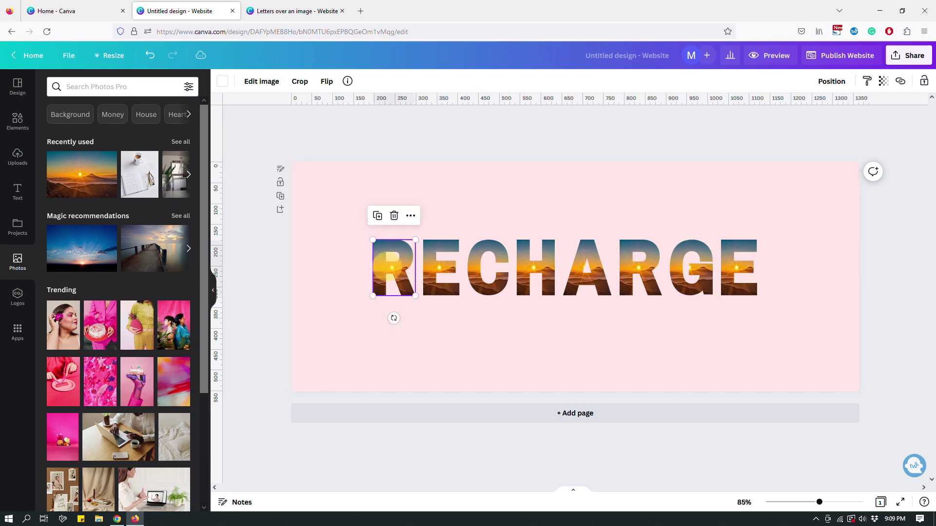
- Enlarge the sunset photo inside the first R frame until it extends across the neighbouring E and C
double_click(390, 266)
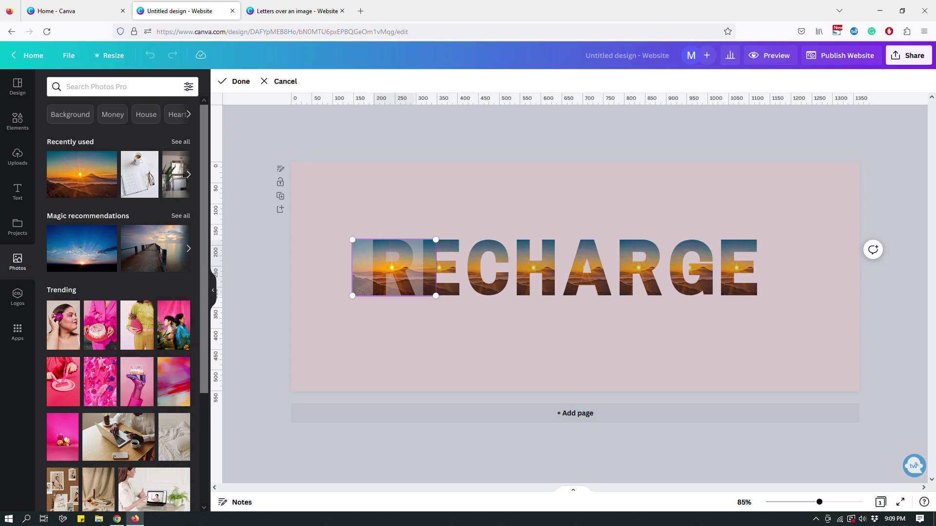
drag(387, 267, 385, 267)
drag(435, 296, 513, 331)
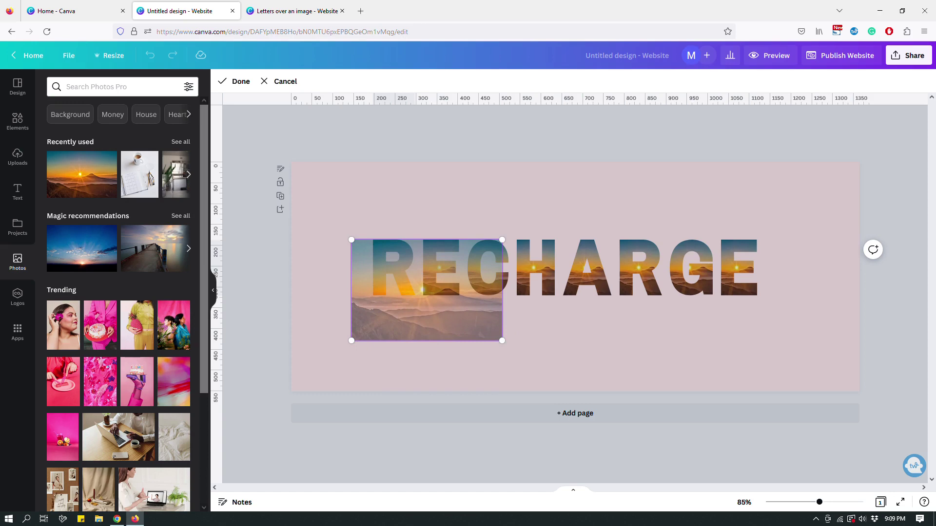
click(391, 317)
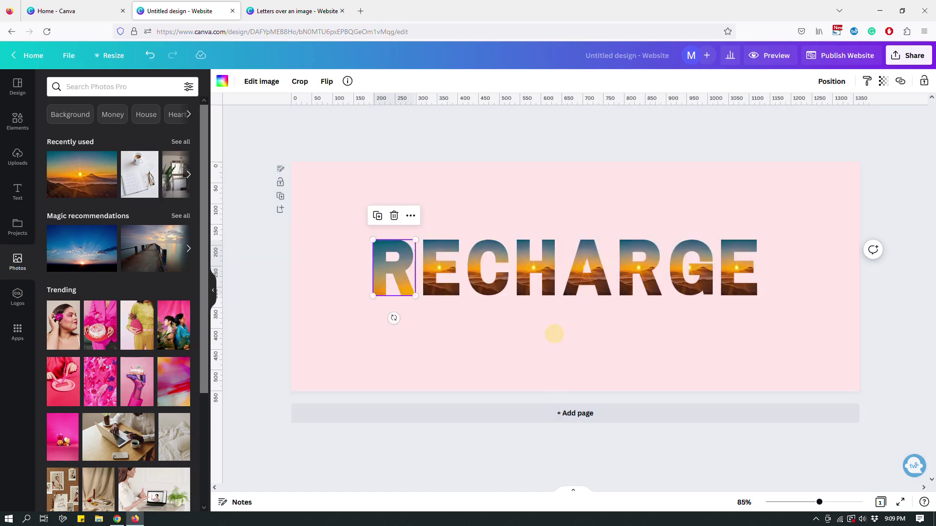
- Reopen the first R's photo crop and scale and move the photo so it spans the whole word RECHARGE
double_click(388, 269)
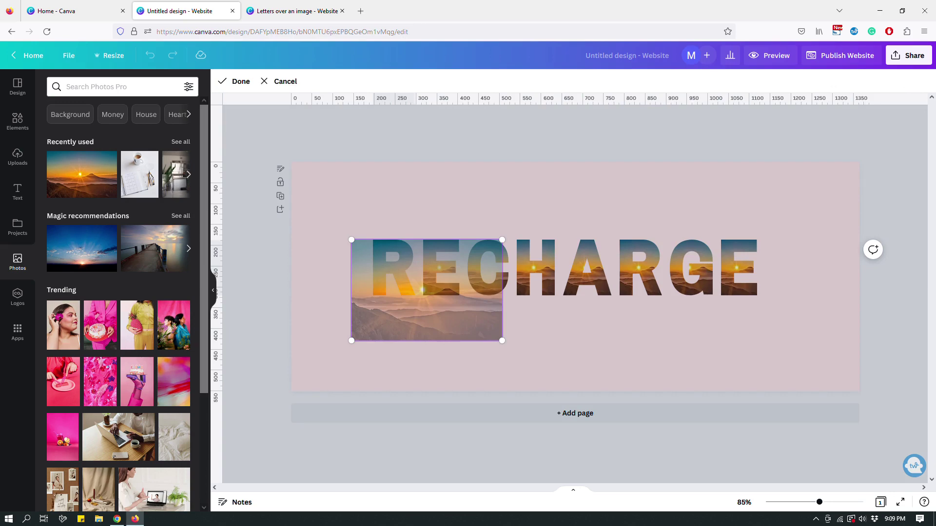
drag(352, 240, 380, 224)
drag(528, 310, 824, 394)
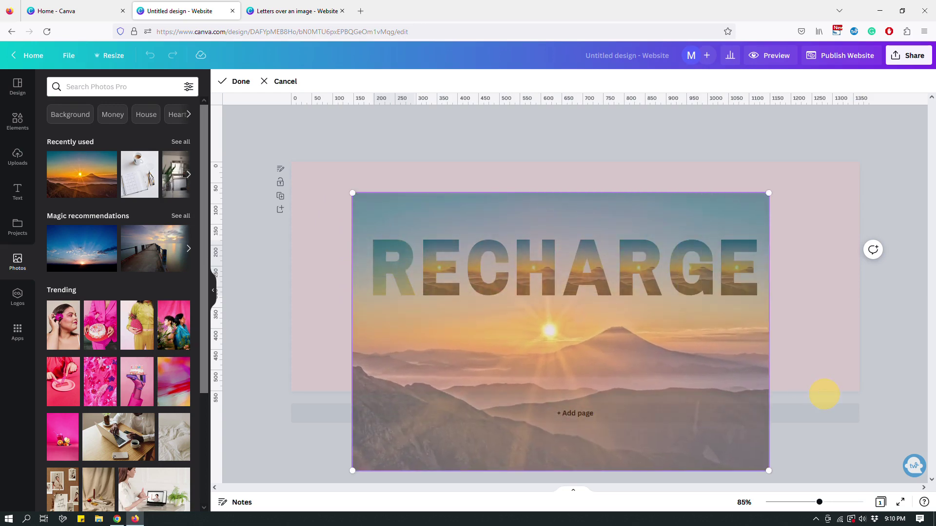
mouse_move(523, 354)
mouse_down()
mouse_move(528, 283)
mouse_move(529, 294)
mouse_up()
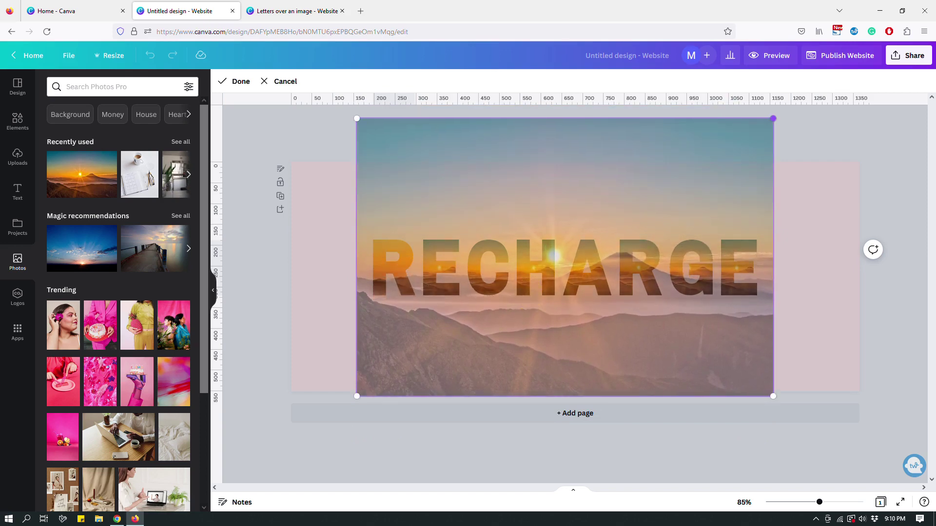
drag(358, 120, 365, 123)
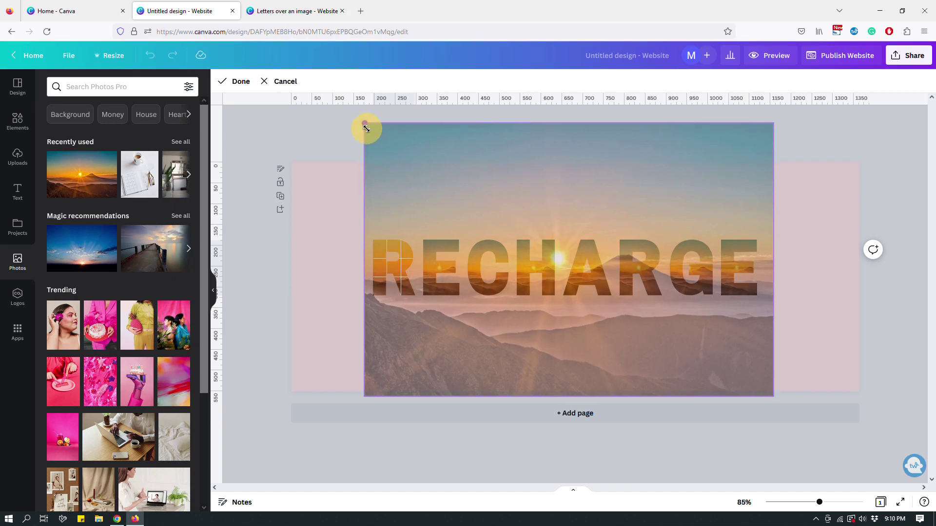
drag(773, 124, 760, 131)
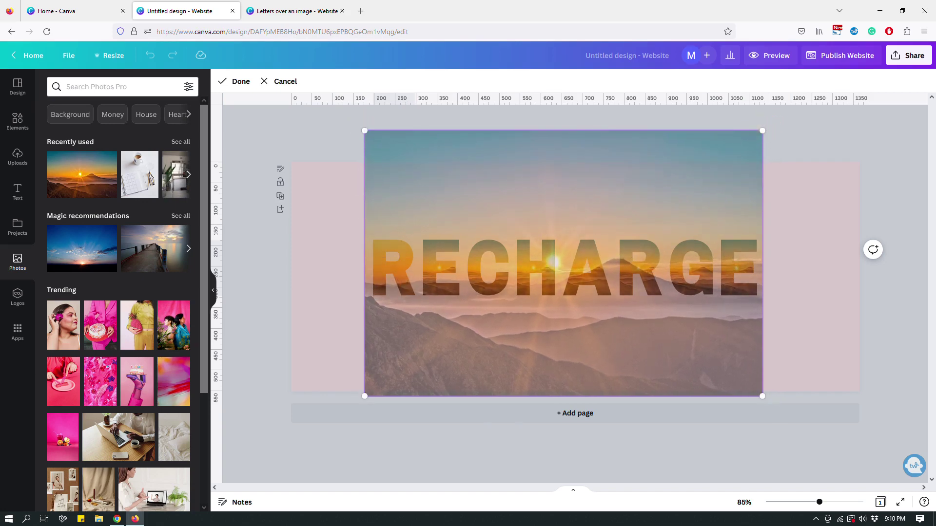
- Fine-tune the position and size of the sunset photo in the first R so it covers the whole word, and apply the crop
drag(528, 328, 532, 328)
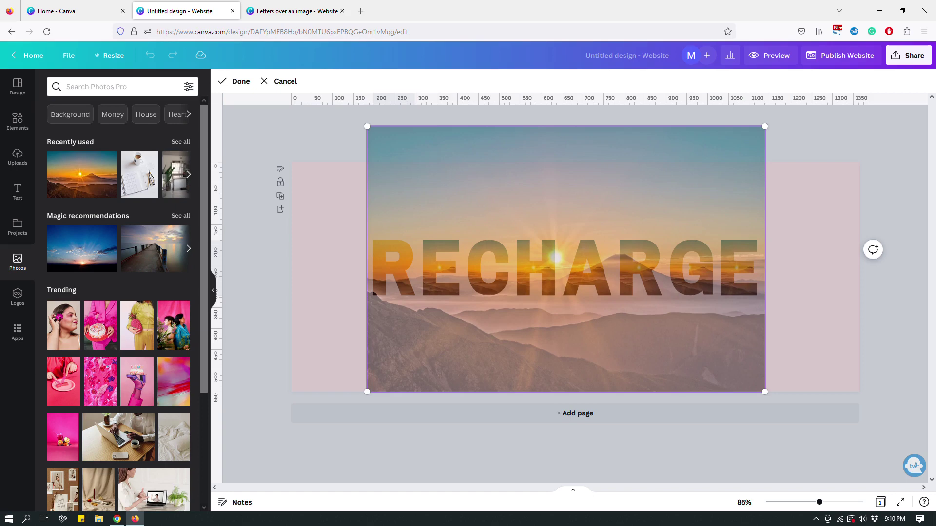
drag(530, 330, 532, 322)
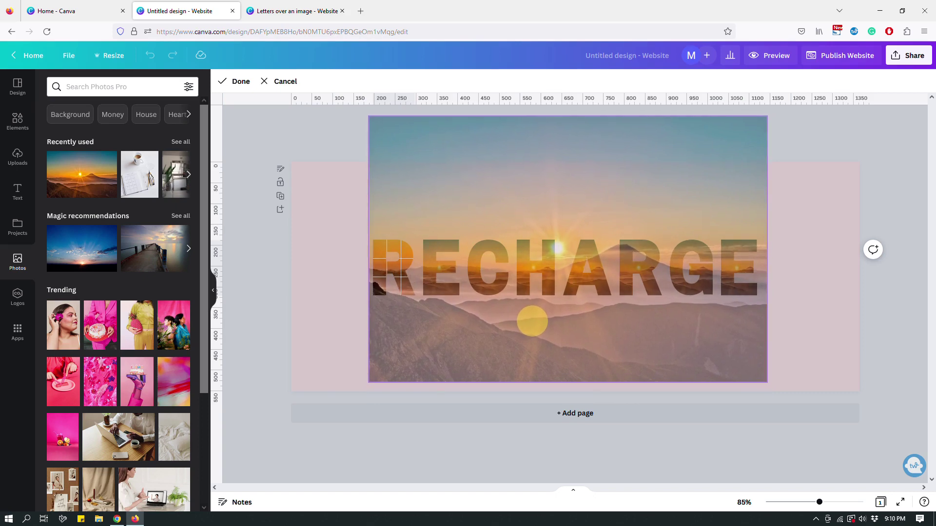
click(532, 320)
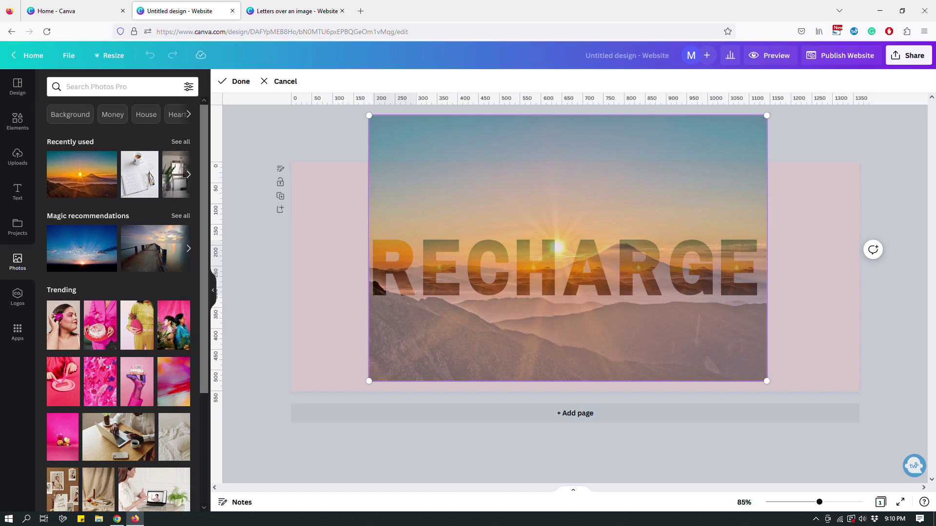
click(539, 329)
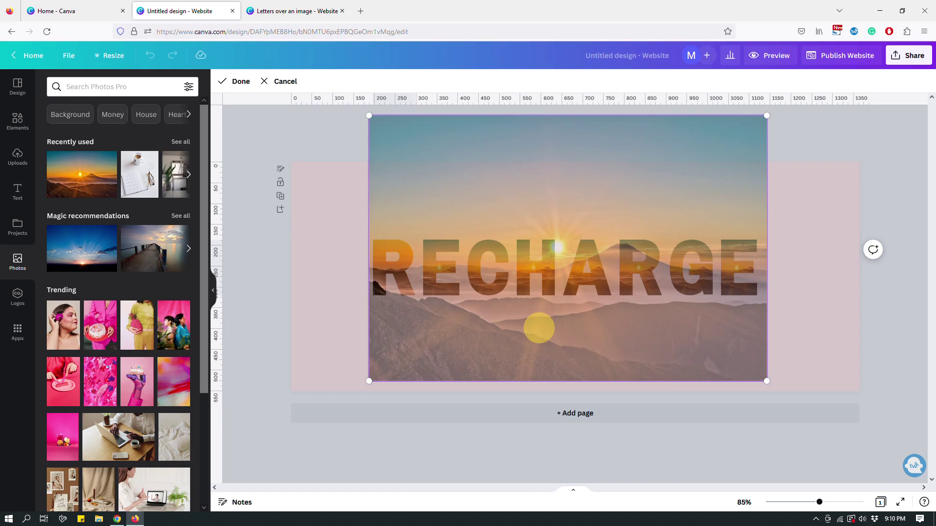
drag(539, 329, 542, 329)
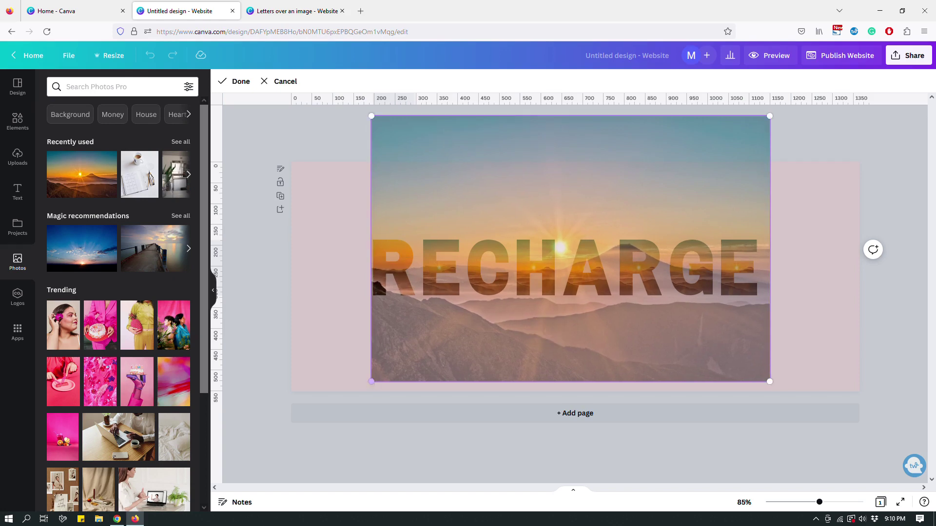
click(366, 383)
drag(366, 383, 369, 384)
click(528, 340)
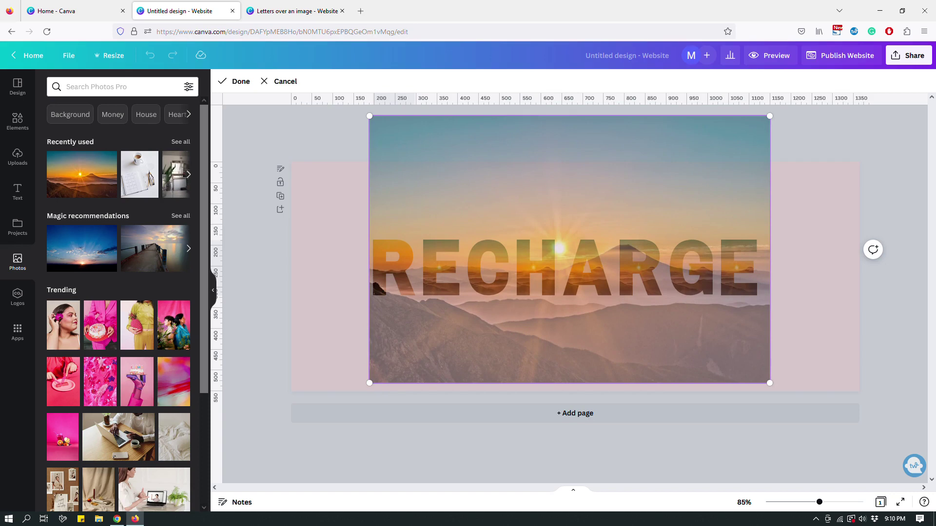
click(800, 288)
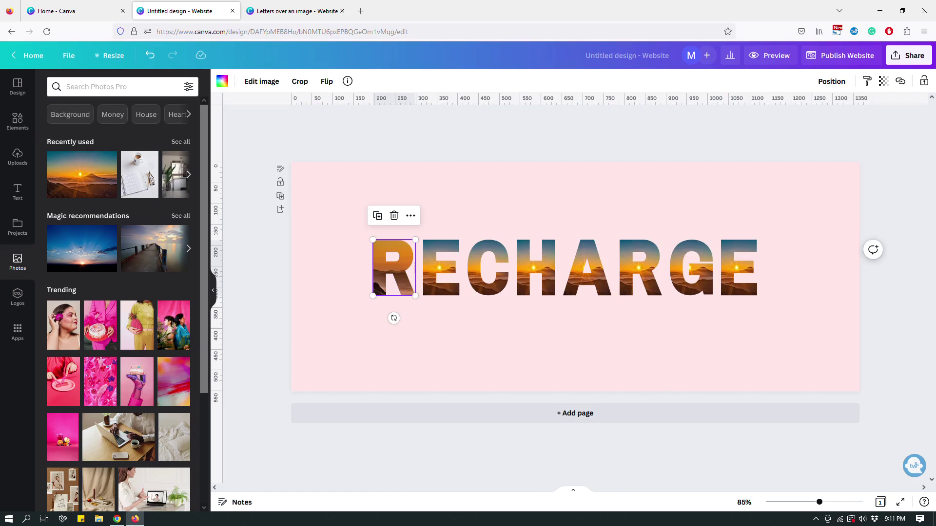
click(670, 184)
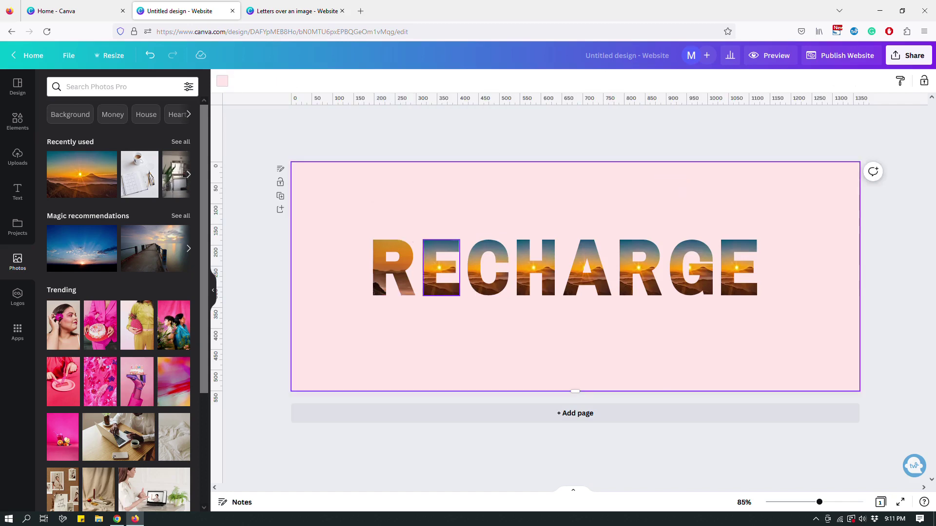
click(441, 267)
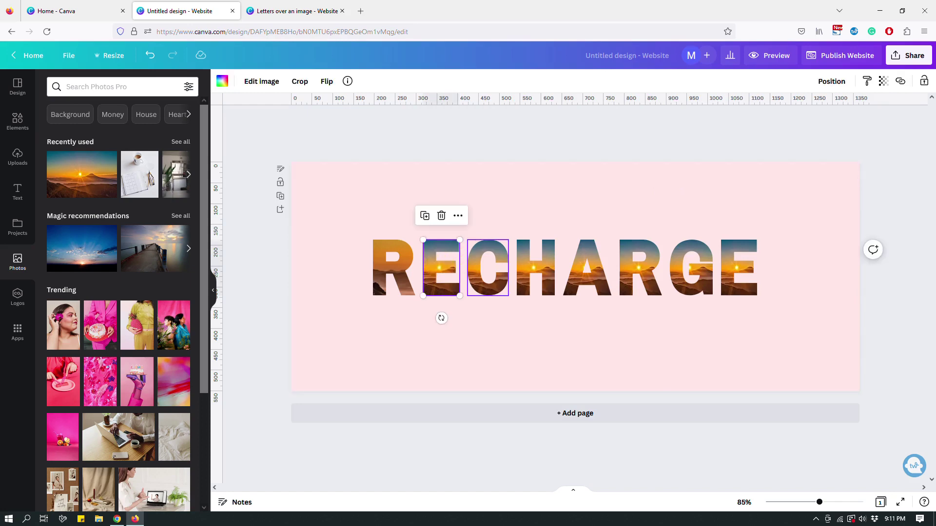
click(487, 268)
click(535, 268)
click(587, 273)
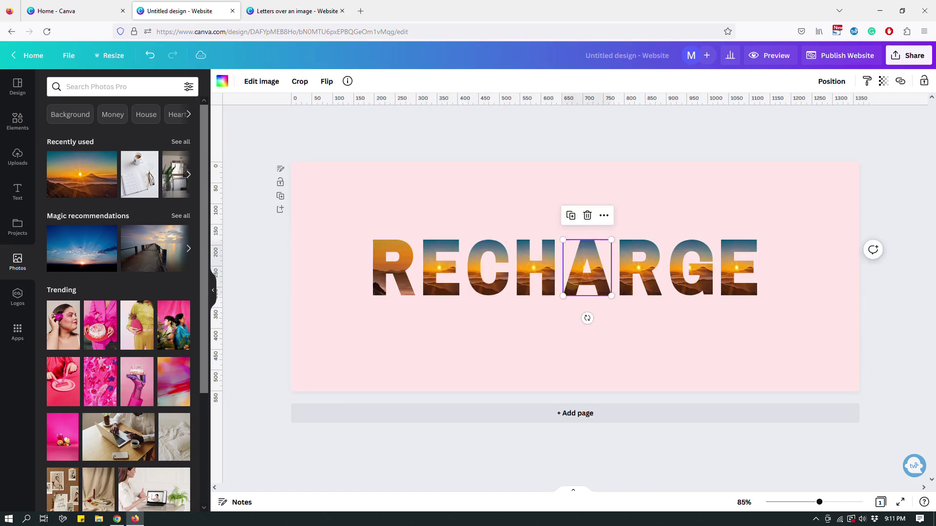
click(665, 336)
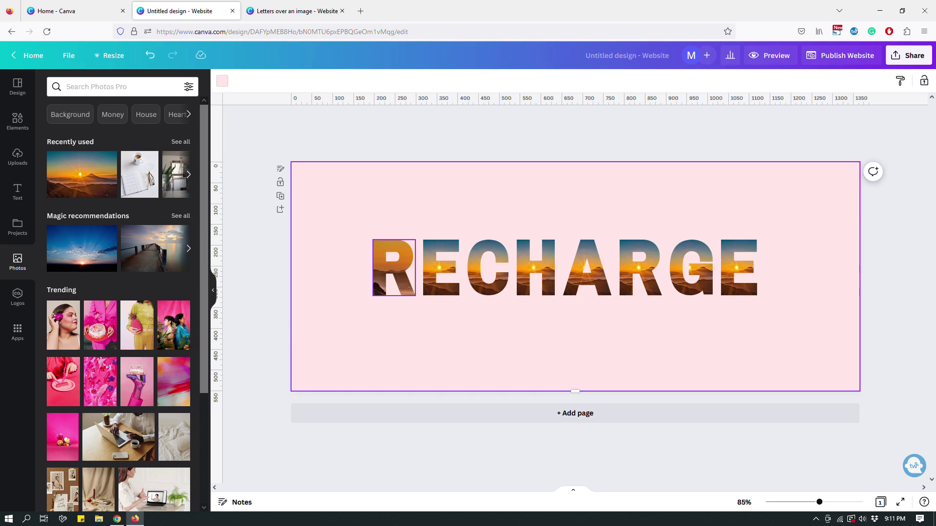
- Reopen the first R's photo crop, hide the rulers and guides, and show them again
double_click(394, 268)
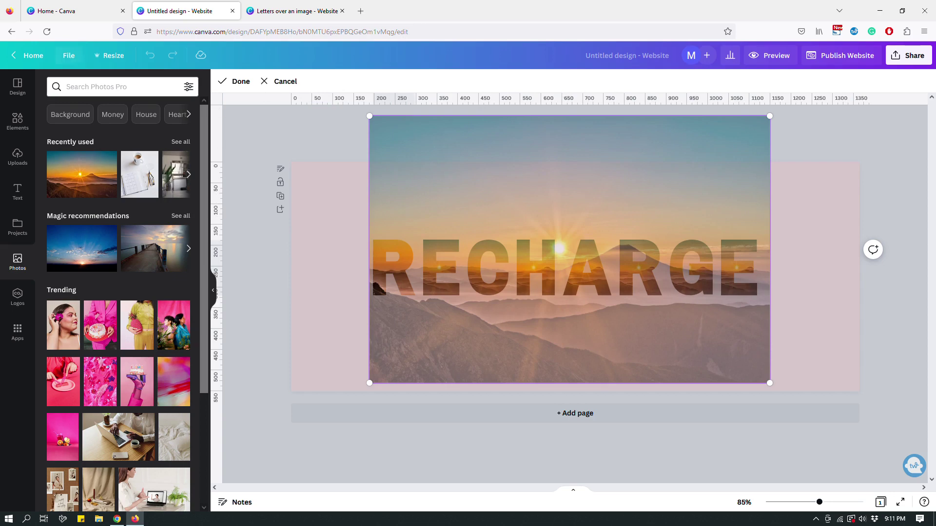
click(69, 55)
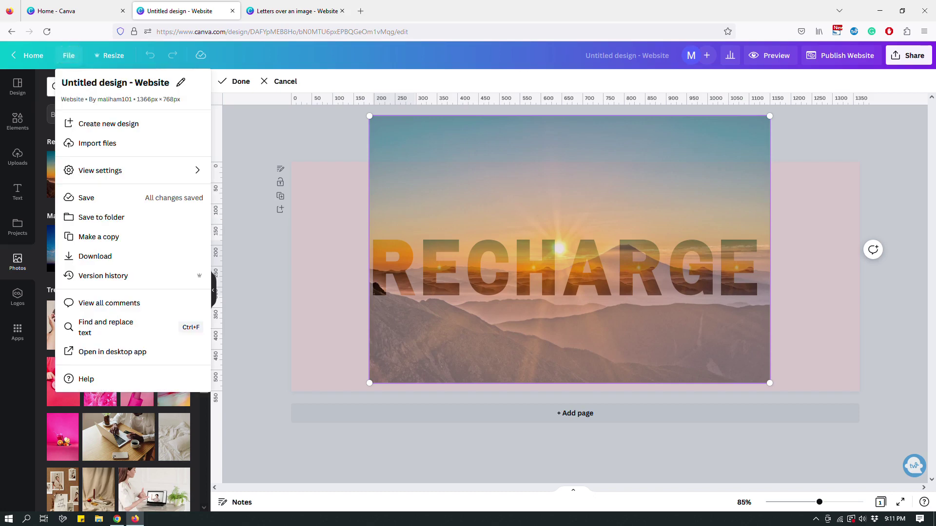
mouse_move(122, 170)
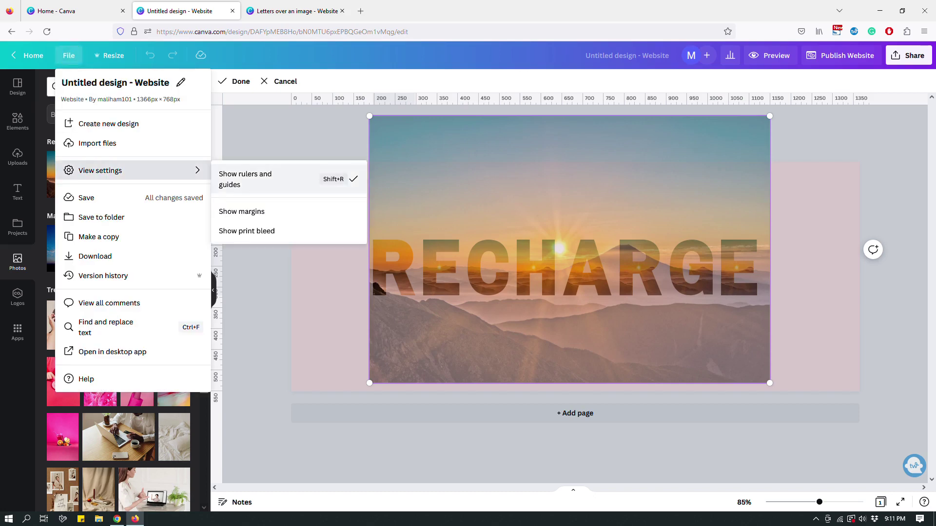
click(249, 181)
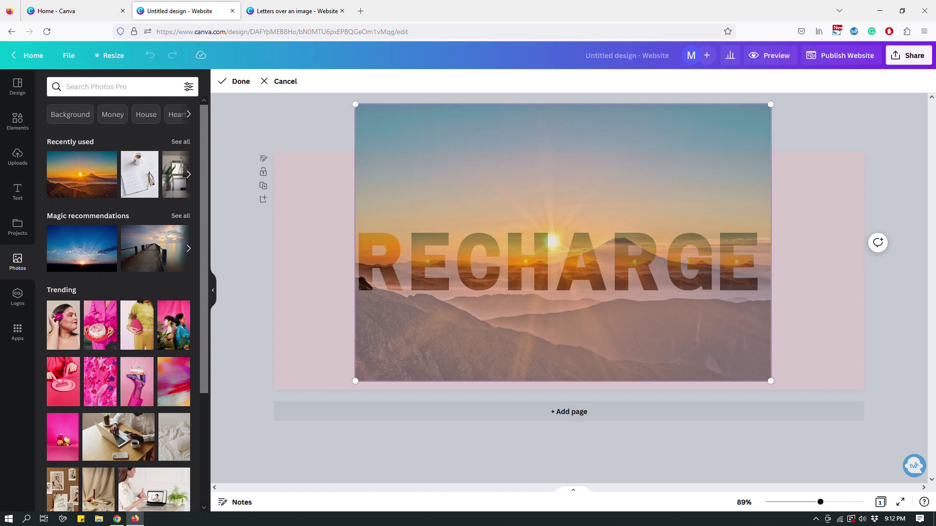
click(68, 55)
mouse_move(122, 170)
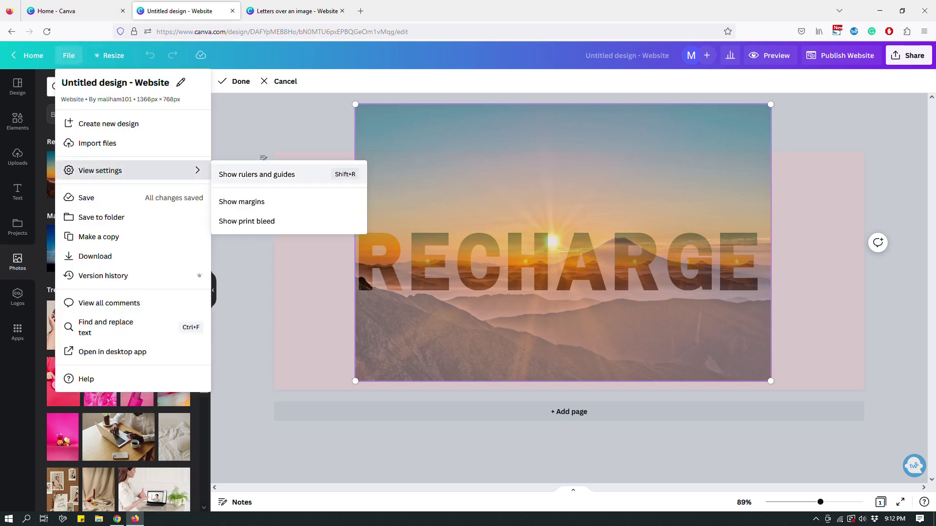
click(256, 174)
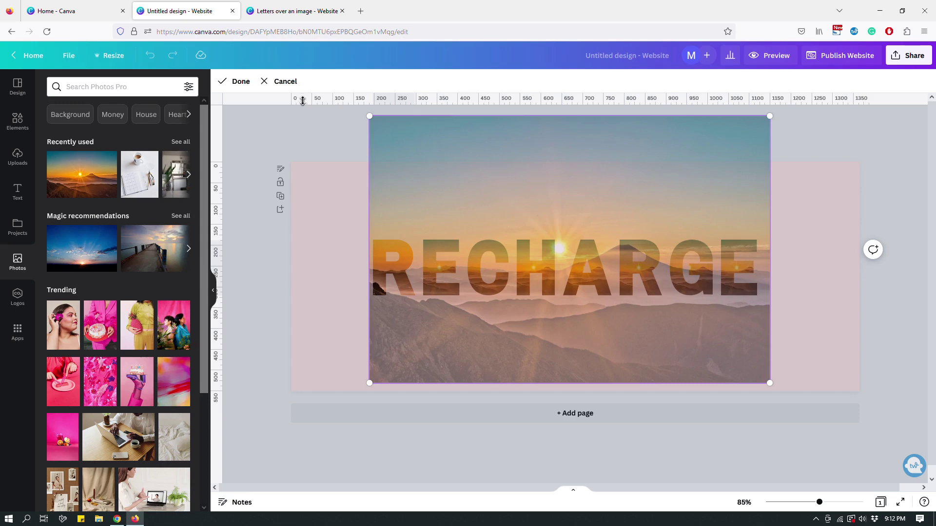
- Place a horizontal guide at the cropped photo's lower edge and vertical guides at its two side edges, and close the crop
drag(303, 99, 303, 104)
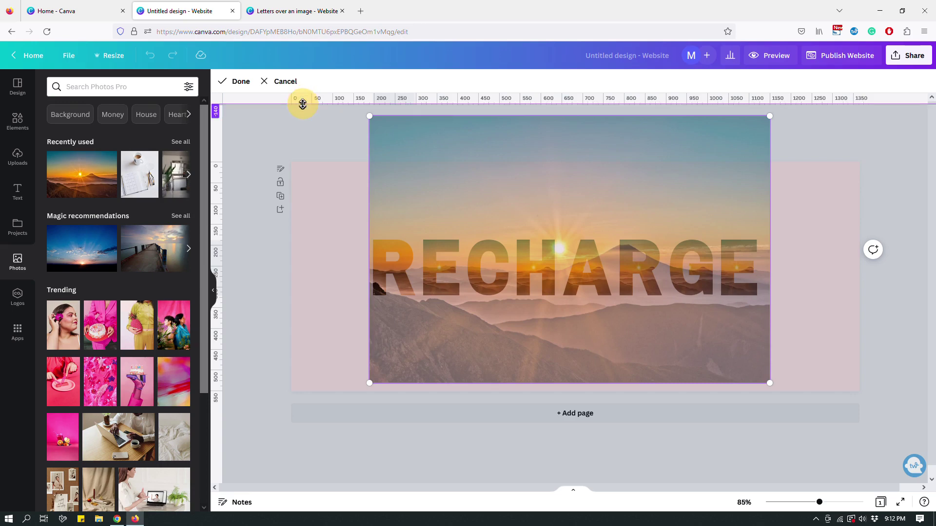
drag(303, 104, 347, 88)
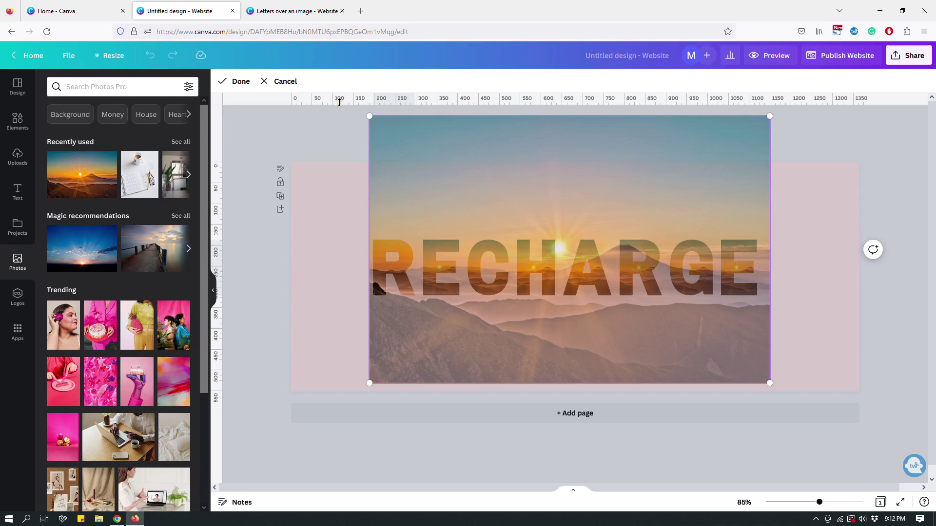
drag(339, 99, 340, 383)
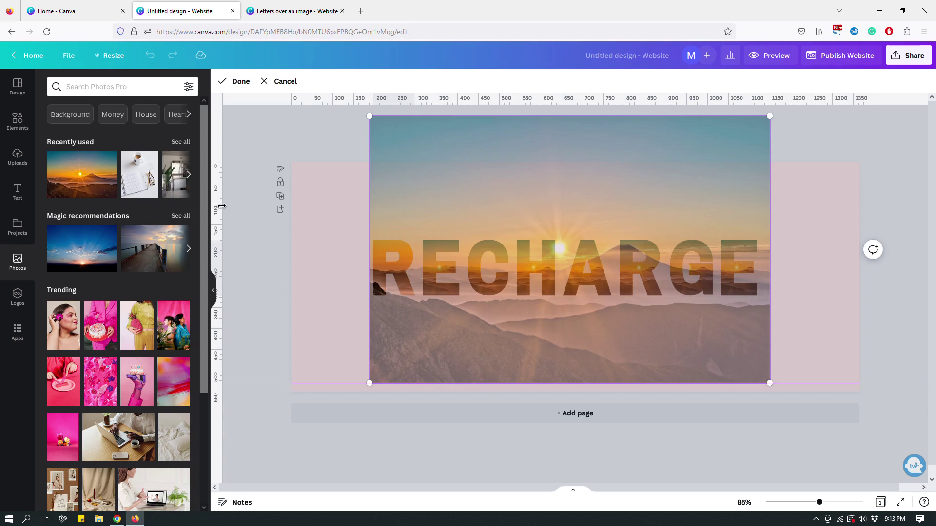
drag(222, 206, 369, 227)
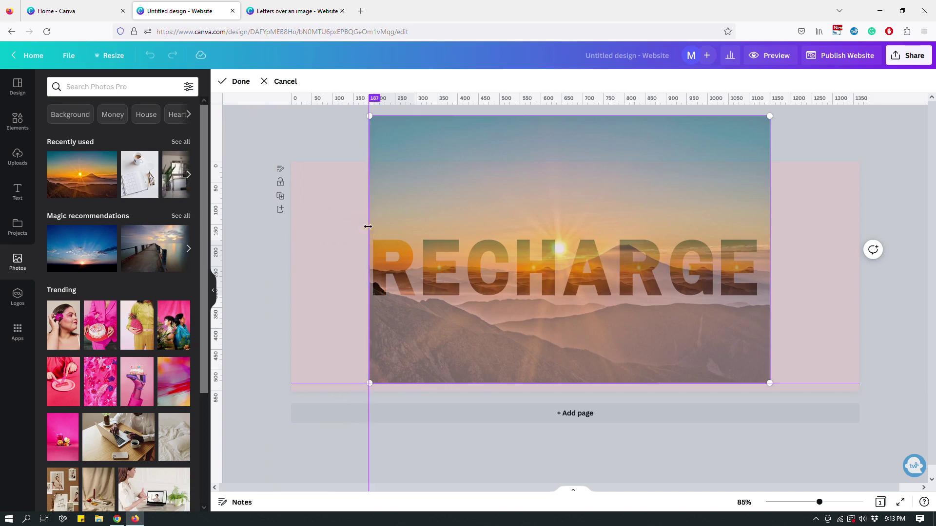
drag(222, 207, 770, 244)
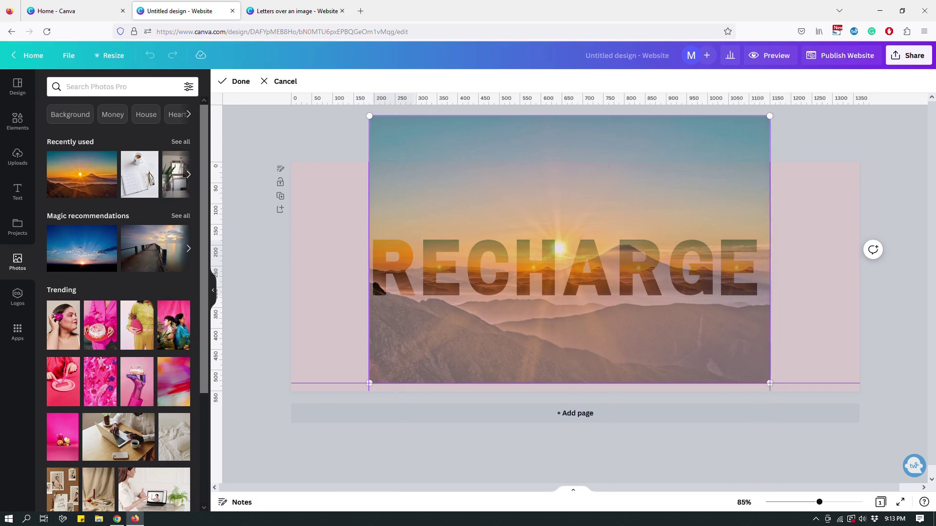
key(Escape)
click(831, 237)
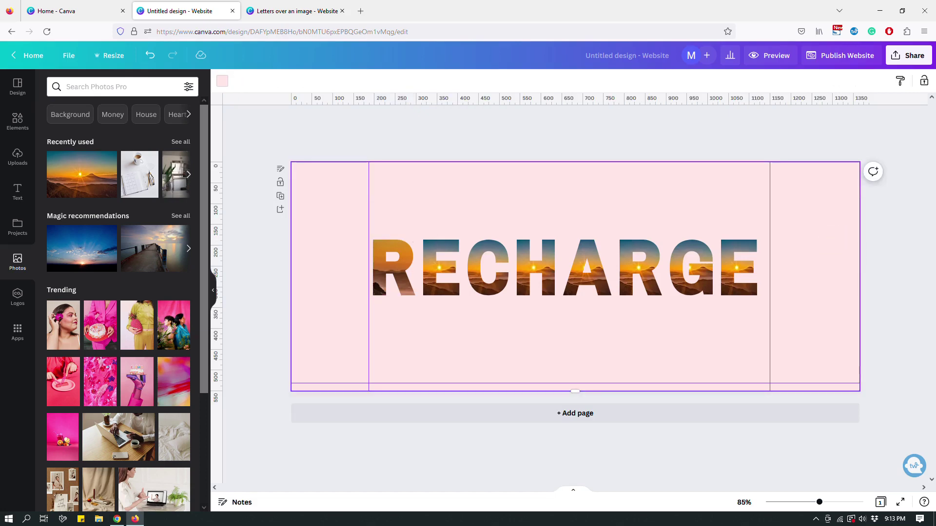
click(887, 244)
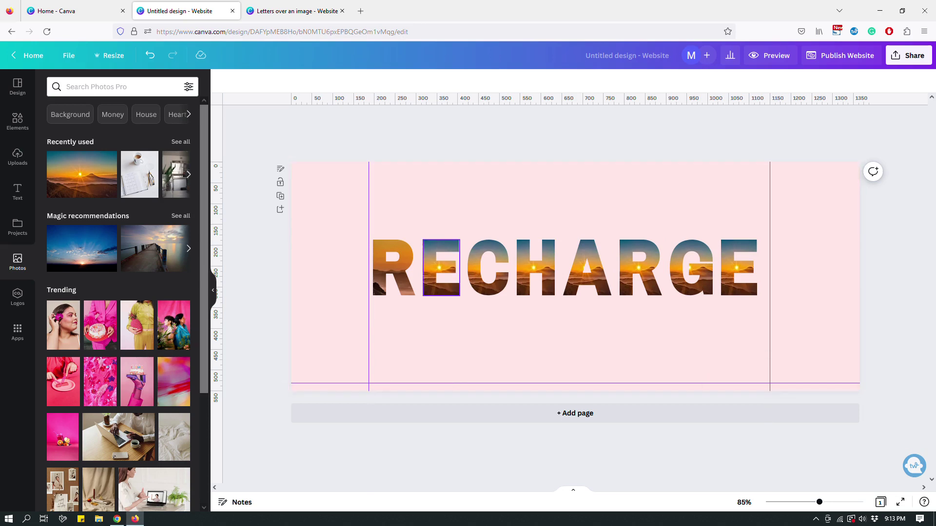
- Enlarge the sunset photo in the first E frame to align with the three guides, and apply the crop
click(441, 268)
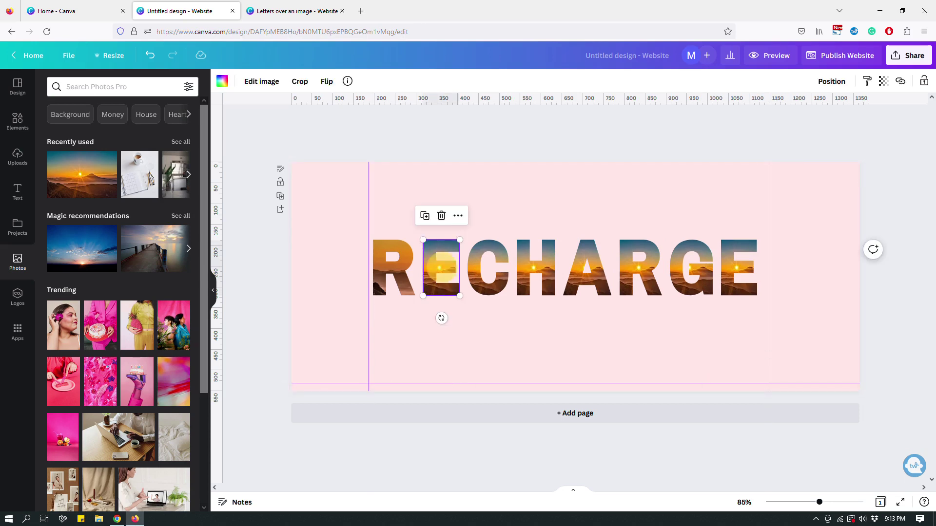
double_click(429, 268)
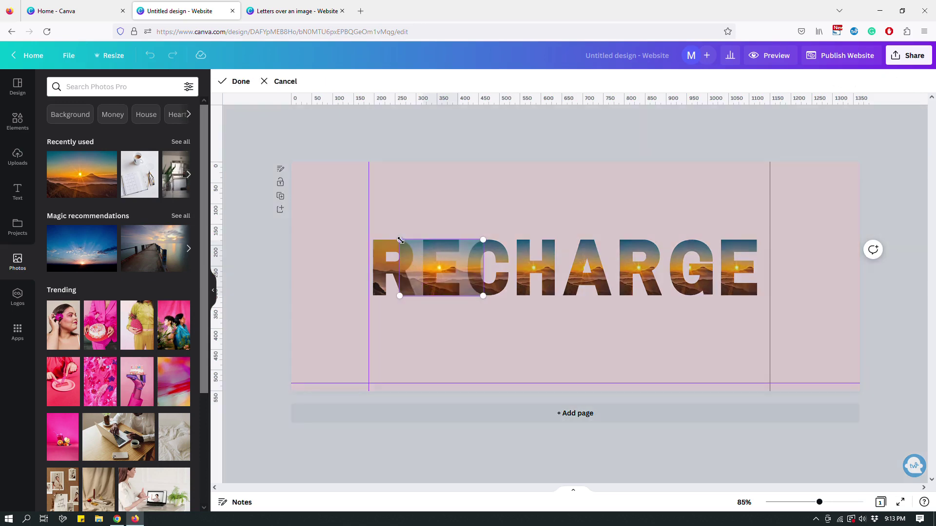
drag(400, 240, 374, 211)
drag(484, 296, 598, 412)
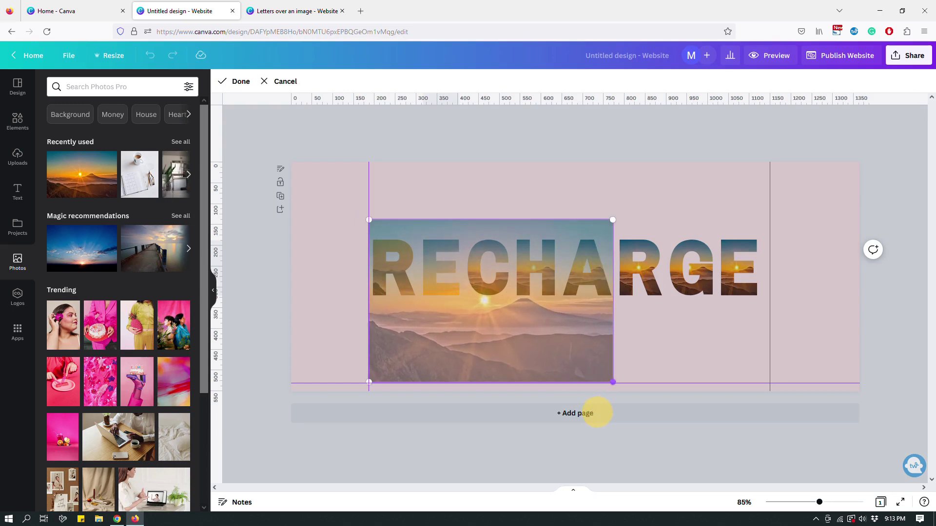
drag(612, 216, 778, 125)
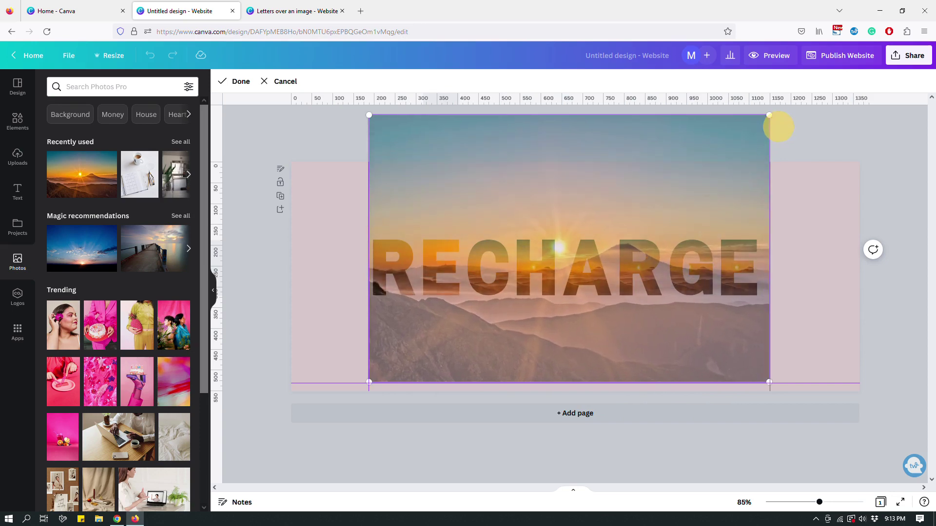
click(812, 197)
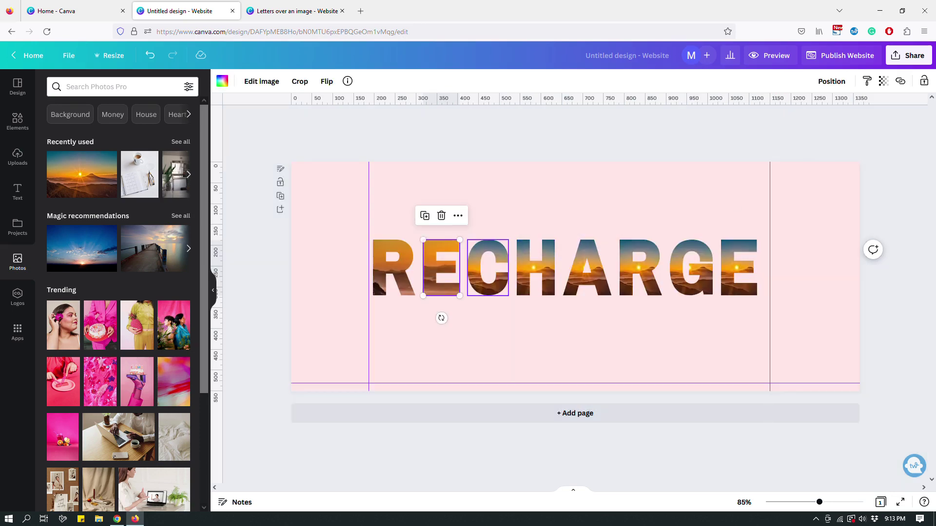
- Scale the sunset photo in the C frame to meet the side and lower guides, and apply the crop
double_click(478, 284)
drag(450, 294, 386, 370)
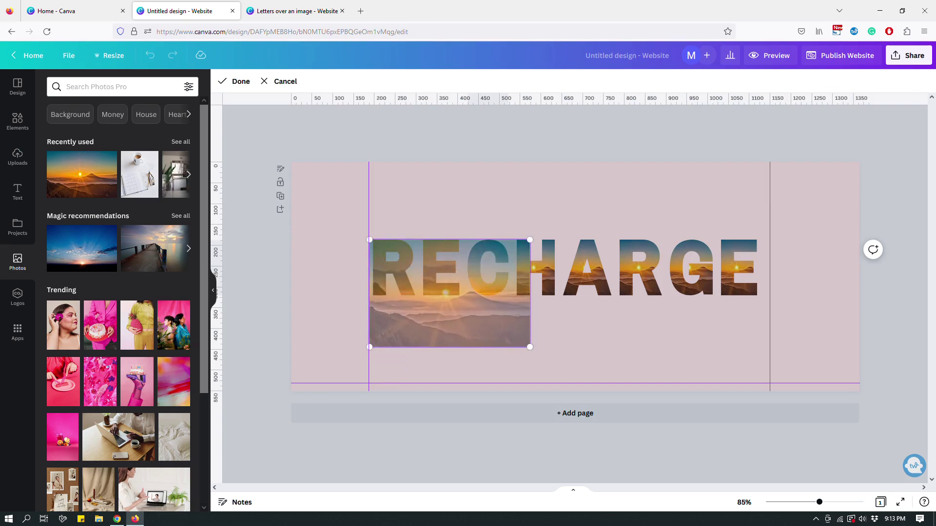
drag(530, 347, 588, 382)
drag(586, 240, 773, 115)
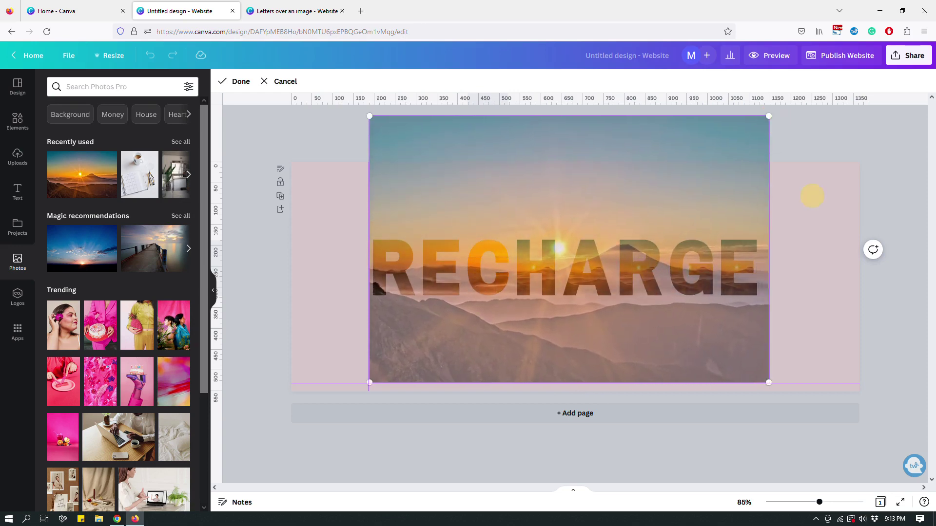
click(812, 194)
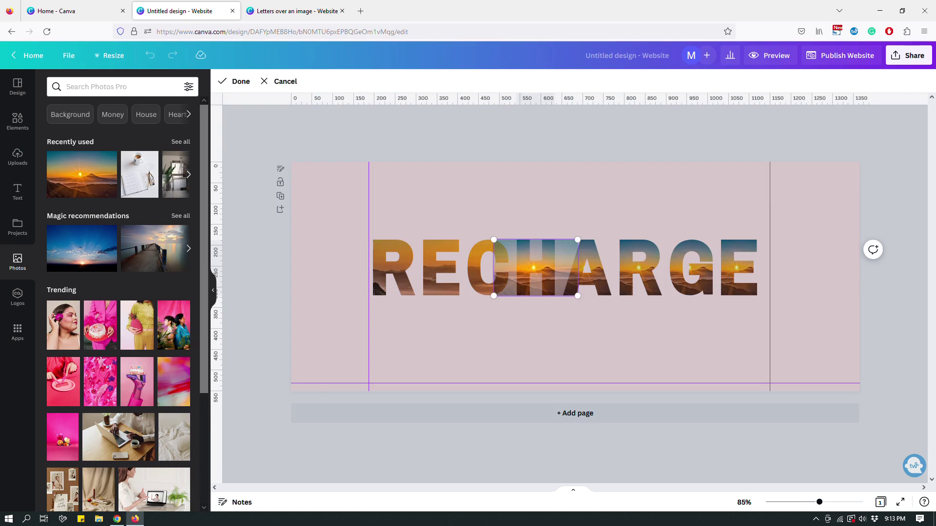
- Enlarge the sunset photo in the H frame until its edges line up with the three guides
drag(493, 240, 369, 164)
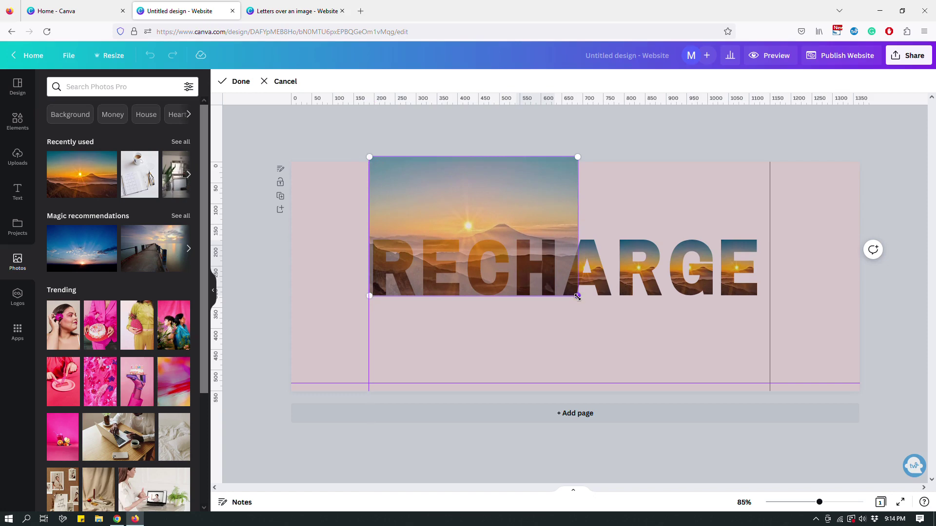
drag(577, 296, 696, 398)
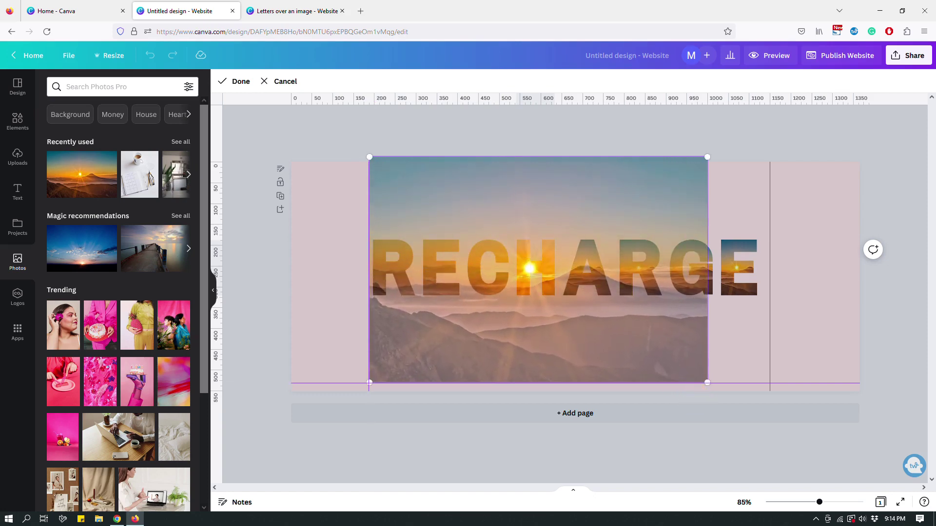
drag(707, 157, 770, 122)
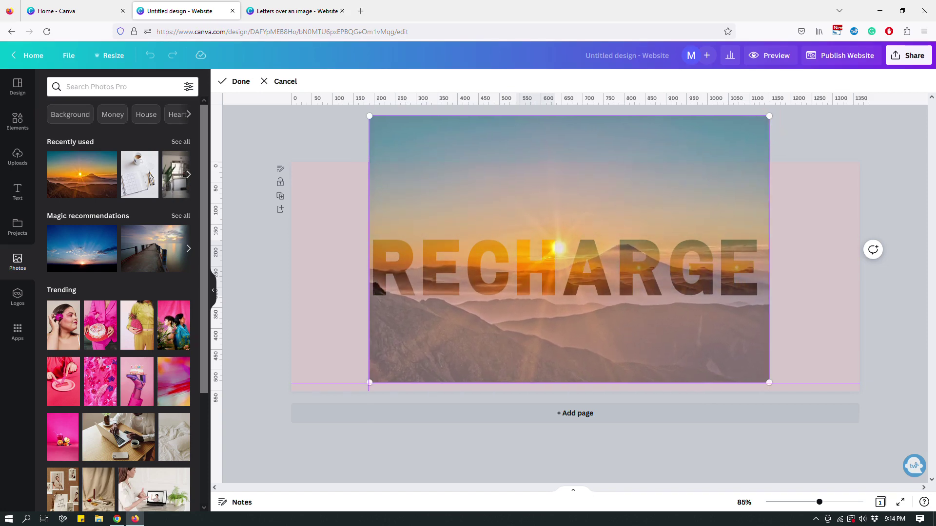
- Apply the H frame's crop, and enlarge the sunset photo in the A frame to fit the three guides
click(793, 192)
click(617, 360)
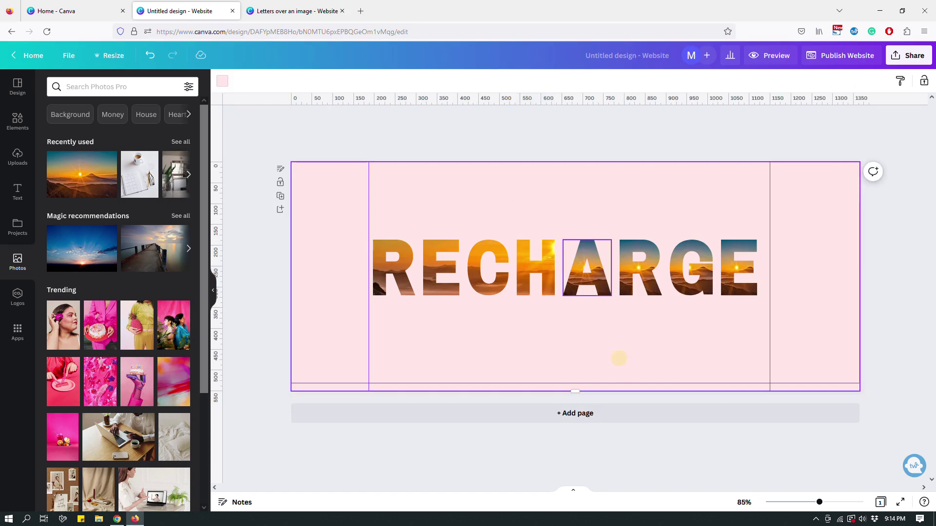
click(590, 254)
double_click(591, 253)
drag(543, 298, 388, 352)
drag(629, 240, 773, 148)
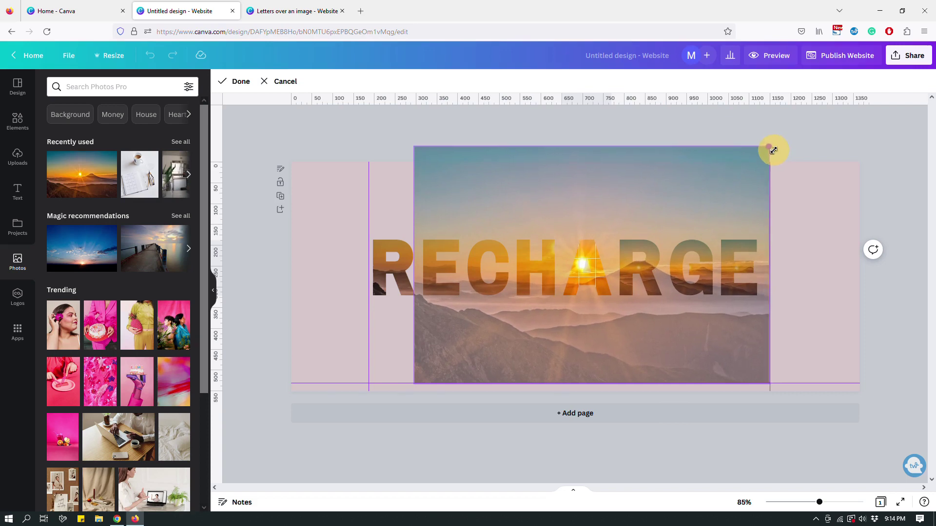
drag(414, 146, 369, 117)
click(629, 265)
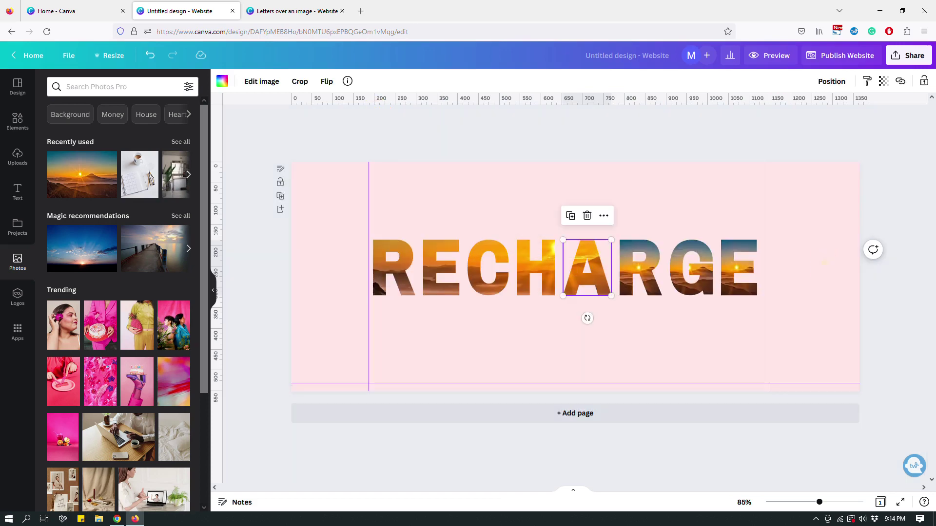
- Enlarge the sunset photo in the second R frame to meet the side and lower guides, and apply the crop
double_click(629, 266)
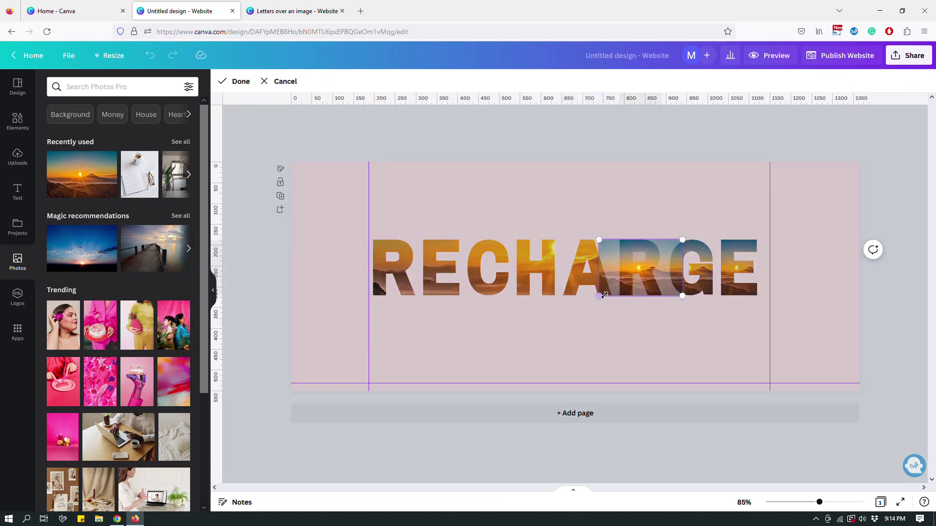
drag(599, 294, 481, 398)
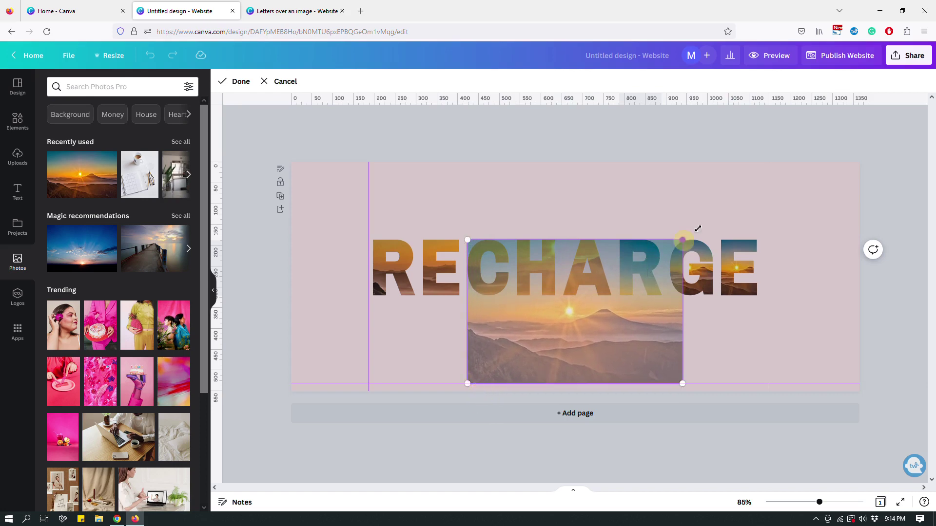
drag(682, 239, 759, 166)
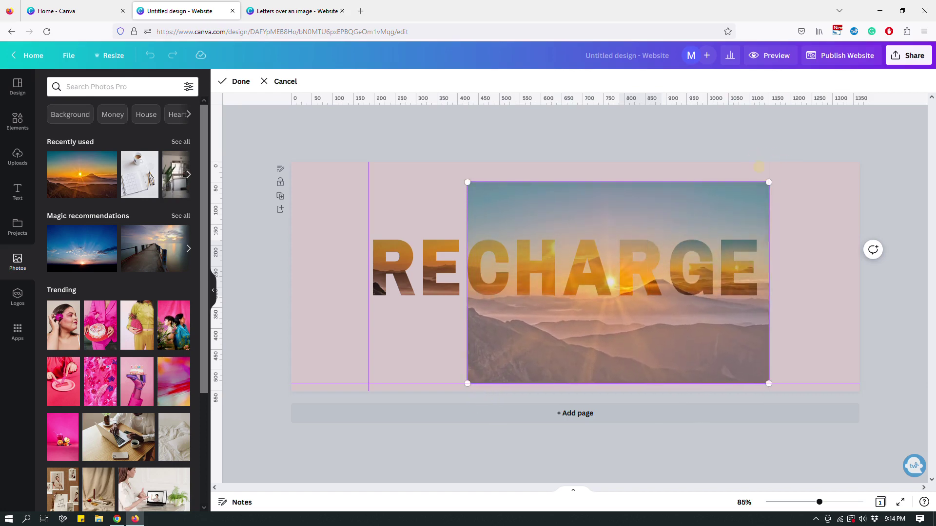
drag(466, 179, 372, 108)
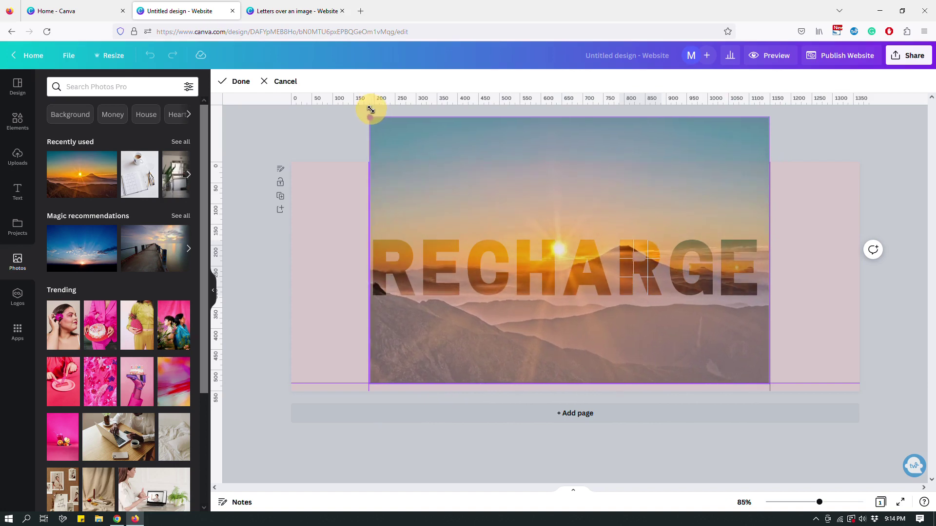
click(790, 200)
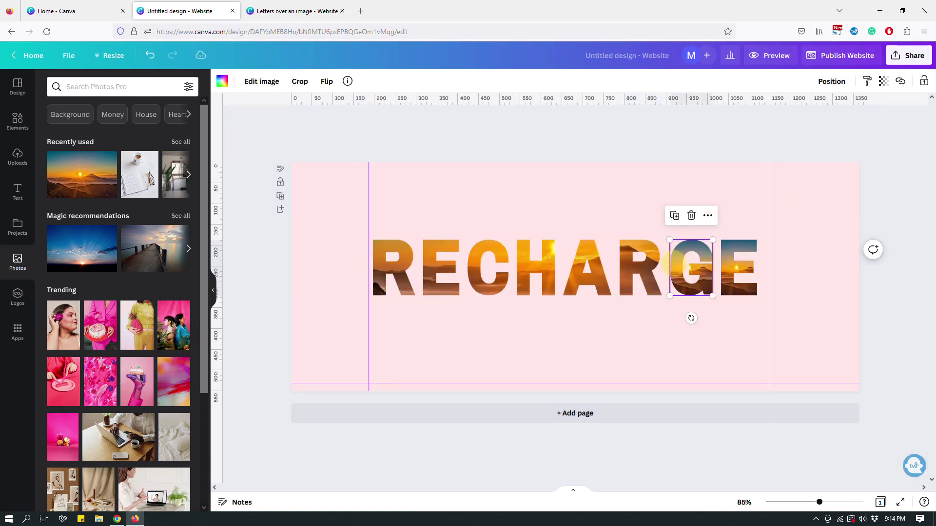
- Scale the sunset photo in the G frame until its edges meet the three guides, and apply the crop
double_click(689, 262)
drag(648, 240, 520, 159)
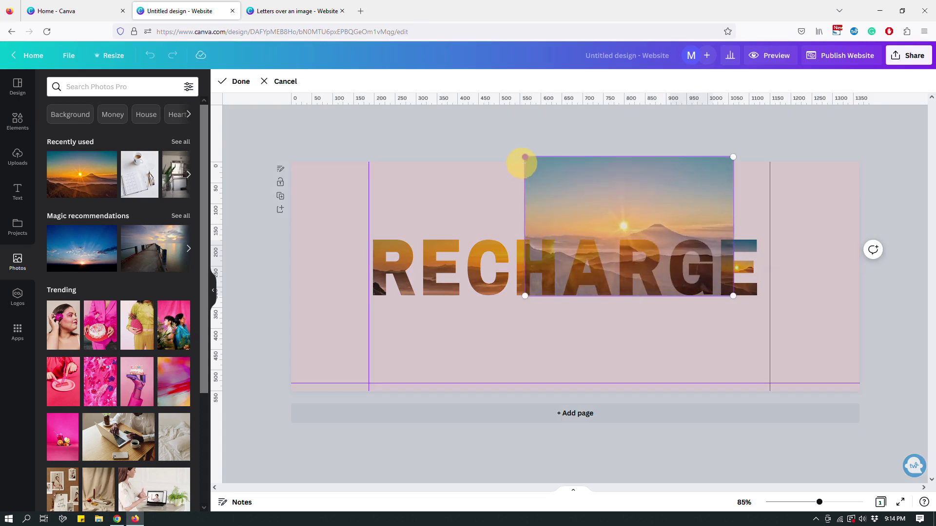
drag(733, 296, 762, 328)
drag(525, 320, 453, 418)
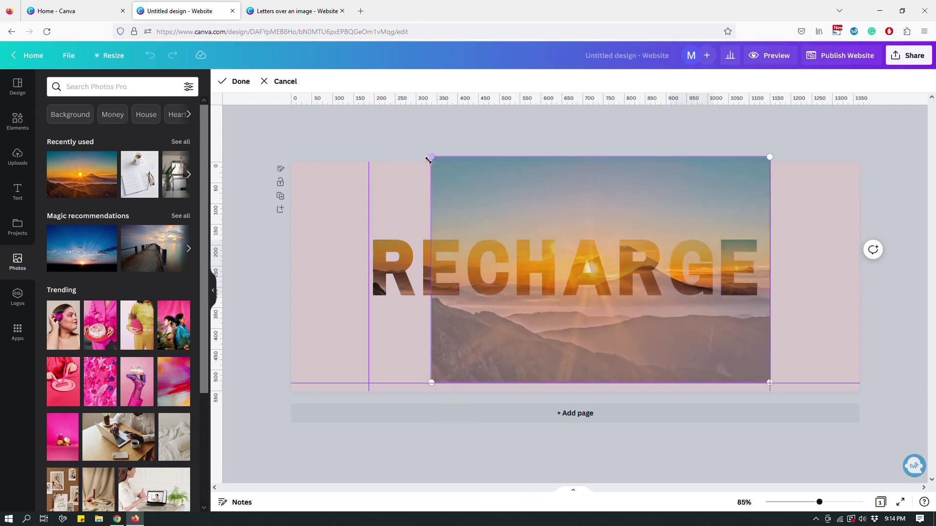
drag(431, 157, 363, 123)
click(689, 316)
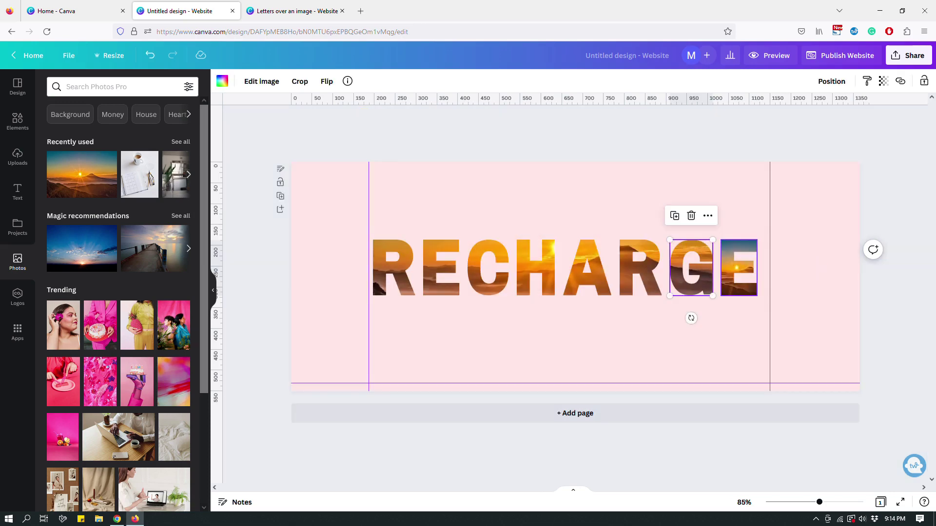
- Shift and enlarge the sunset photo in the final E frame to align with the three guides, and apply the crop
click(733, 285)
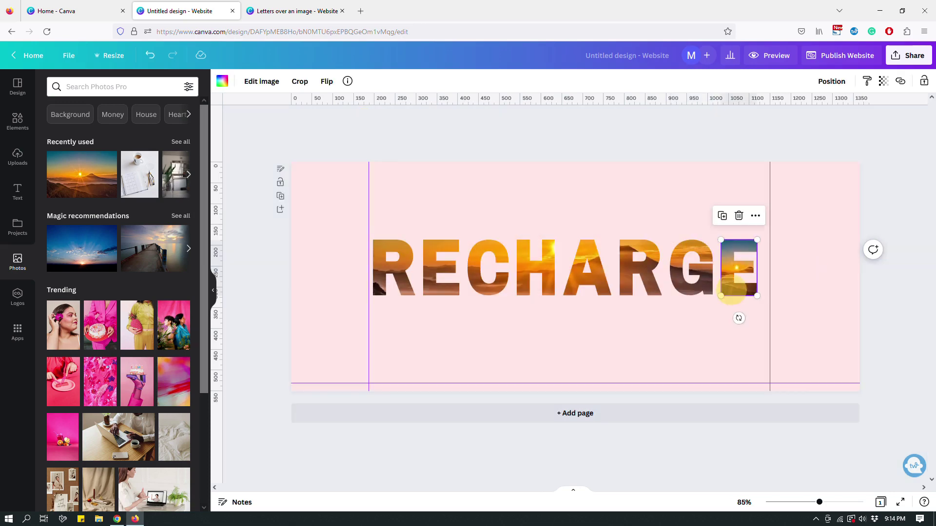
double_click(734, 285)
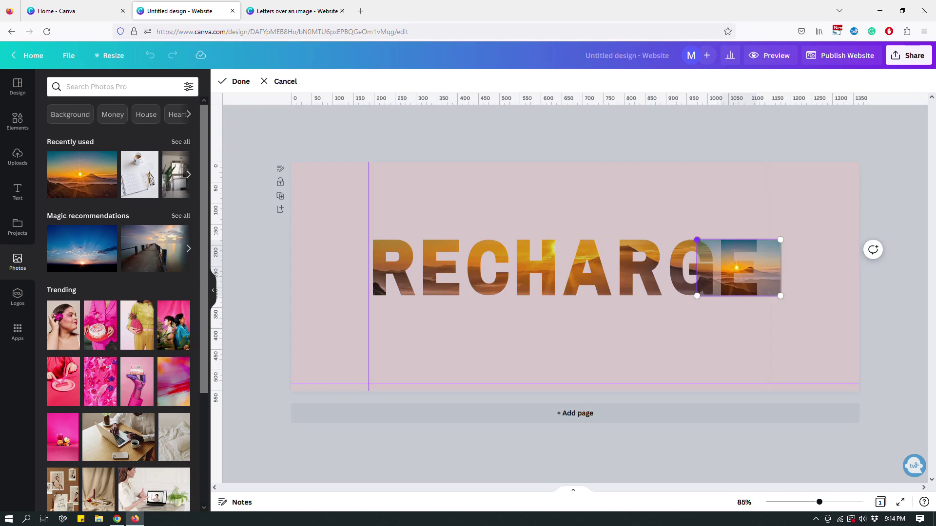
drag(738, 273, 727, 273)
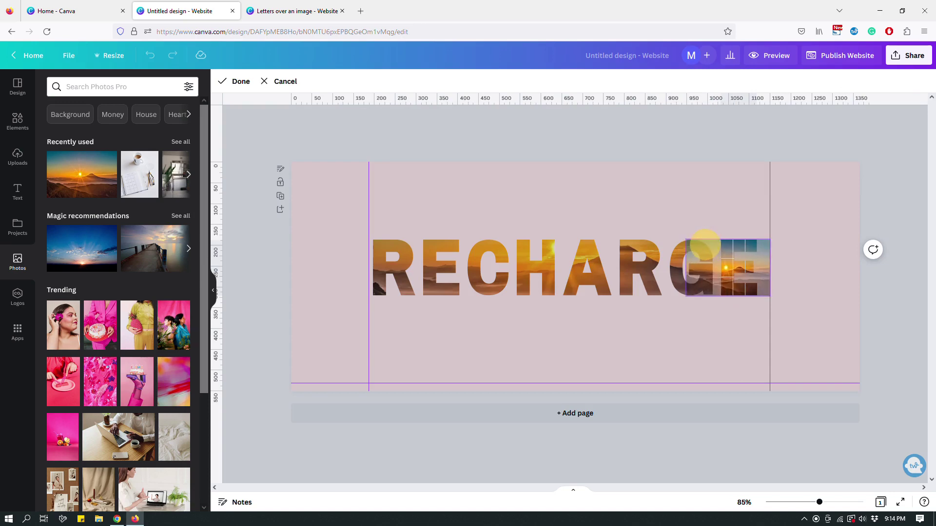
drag(686, 296, 564, 393)
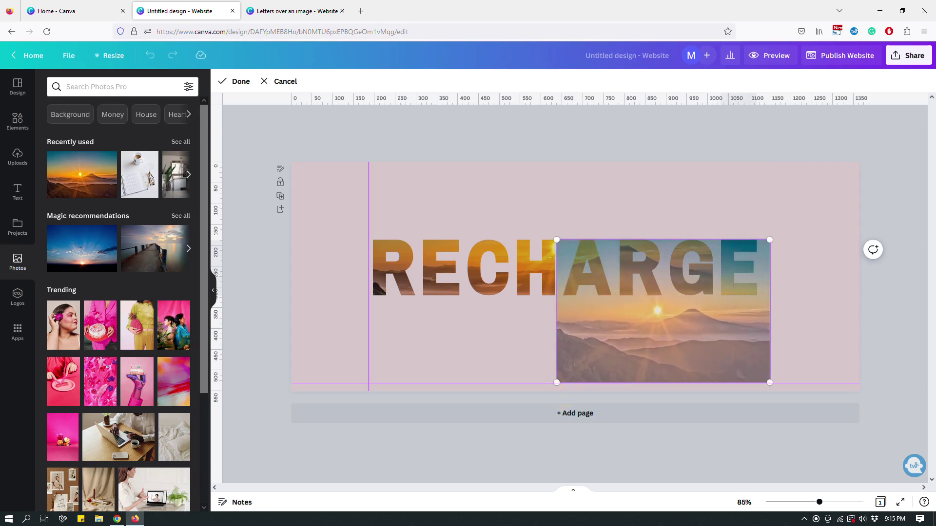
drag(556, 234, 359, 122)
right_click(360, 124)
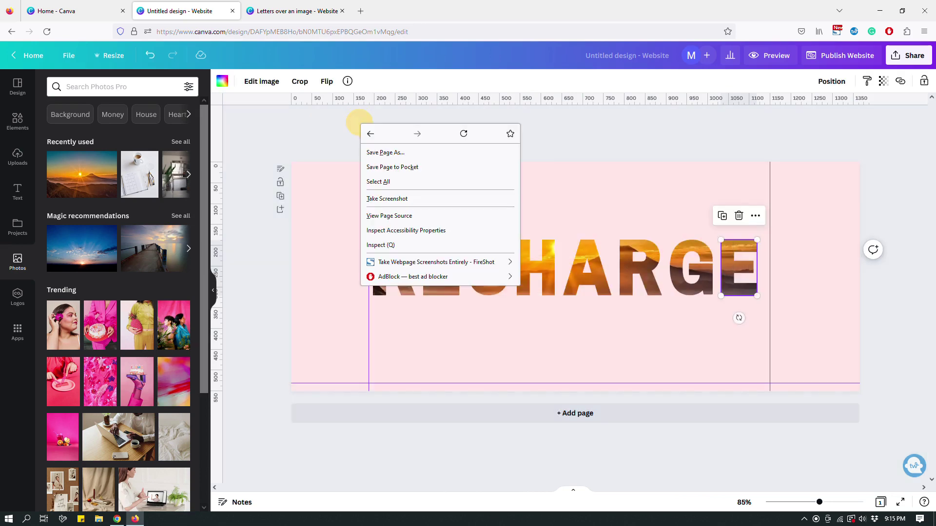
click(607, 177)
click(827, 260)
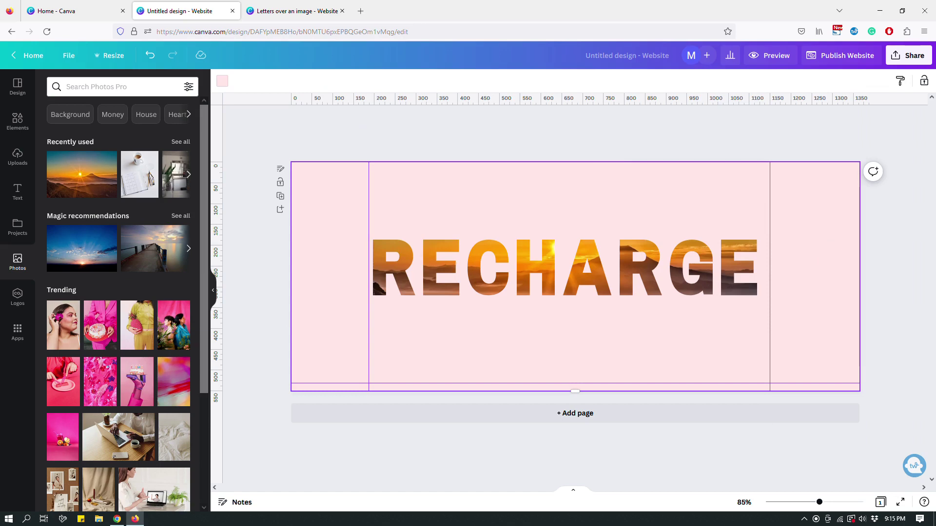
- Remove the horizontal guide and both vertical guides from the page
drag(555, 383, 567, 98)
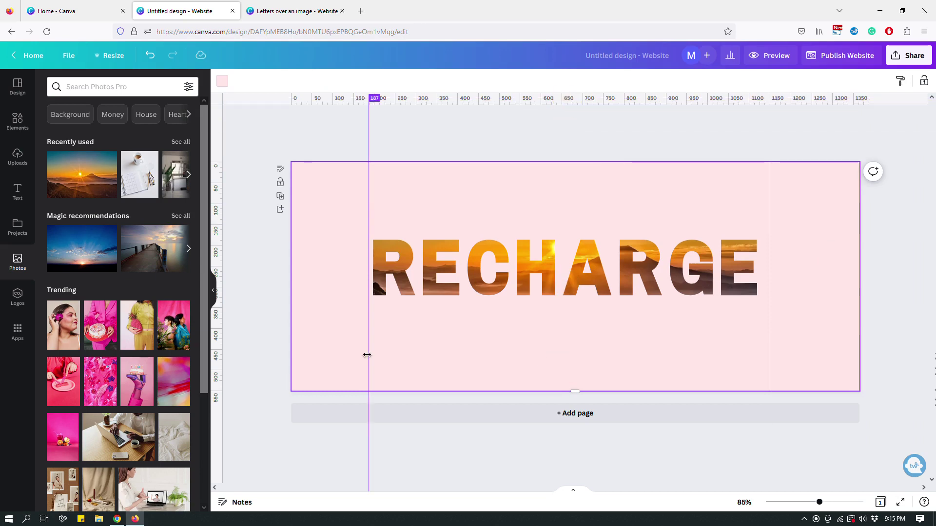
drag(368, 353, 204, 360)
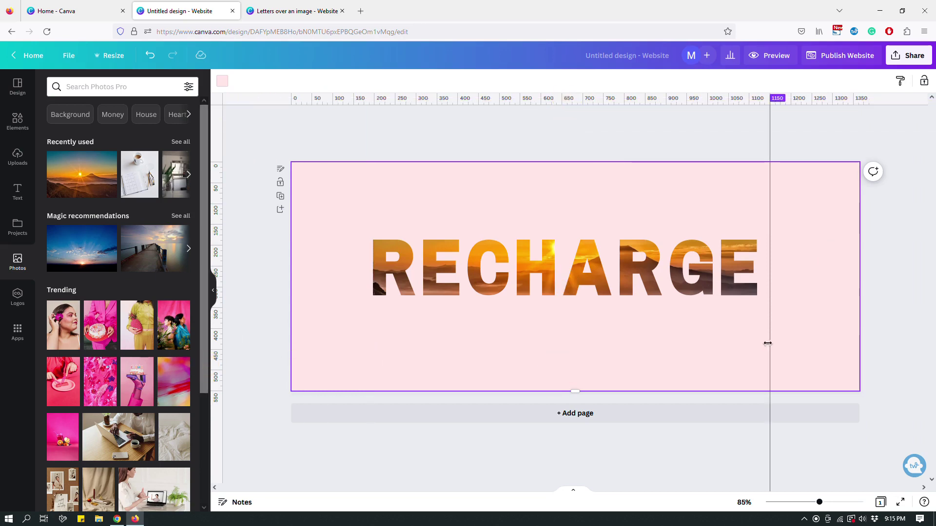
drag(770, 341, 932, 340)
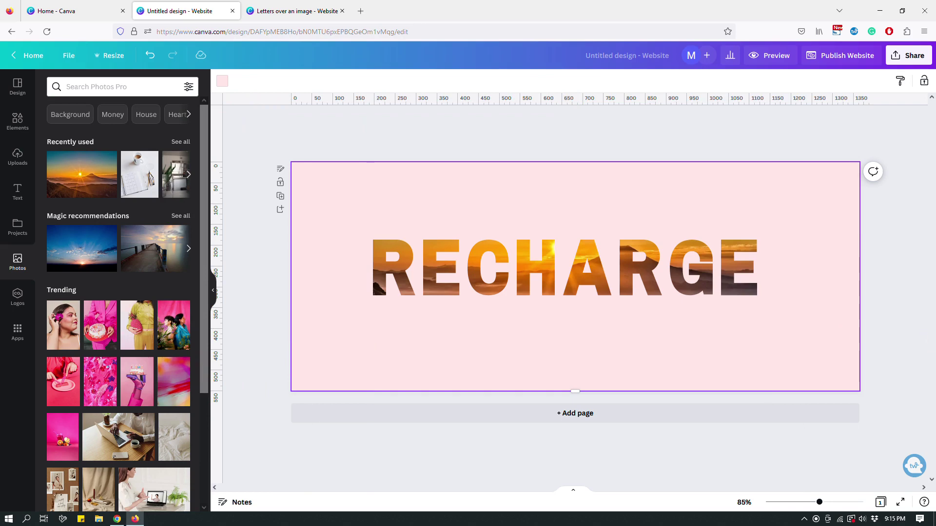
click(893, 266)
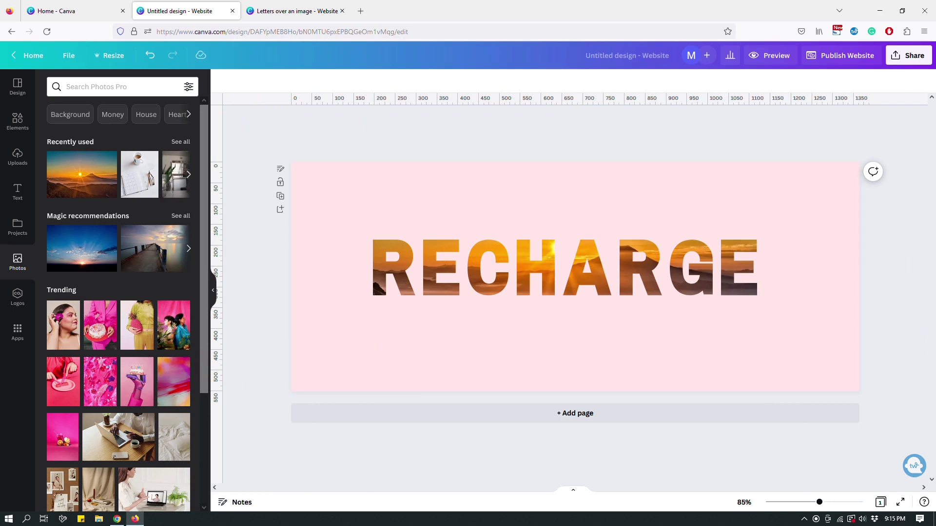
- Enlarge all eight RECHARGE letter frames together so the word spans nearly the full page width
drag(874, 334, 351, 212)
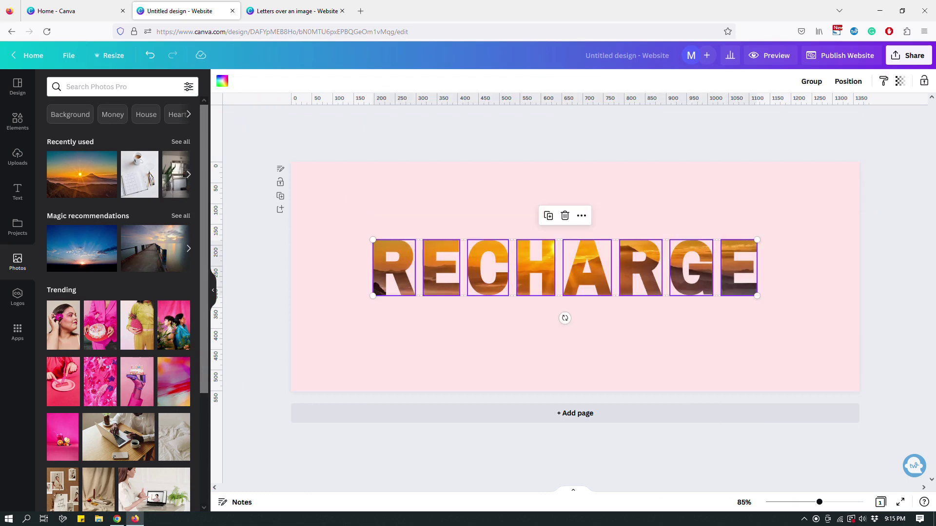
drag(759, 294, 821, 323)
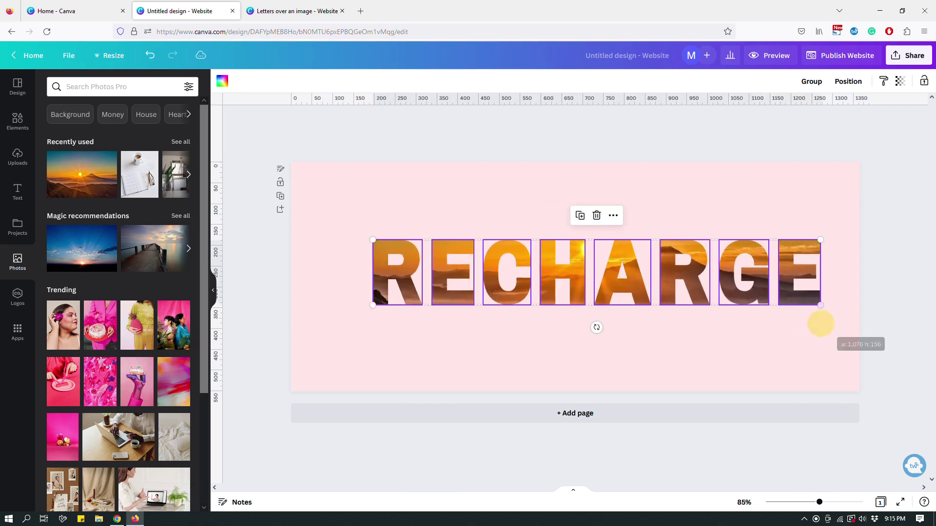
drag(371, 303, 312, 316)
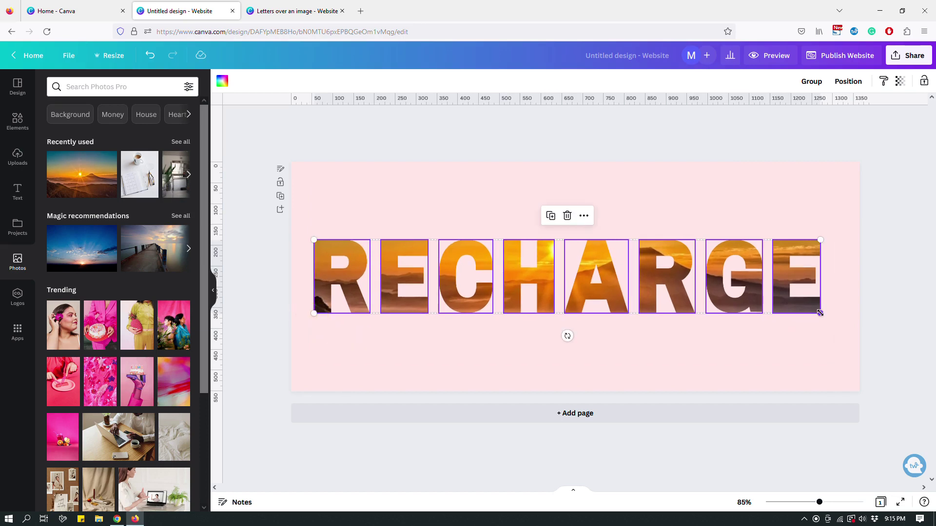
drag(820, 314, 835, 324)
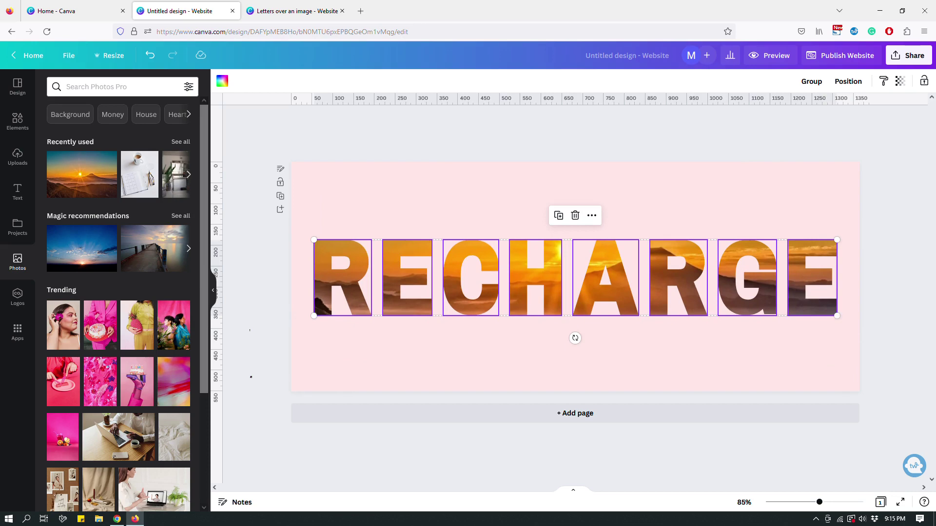
key(Escape)
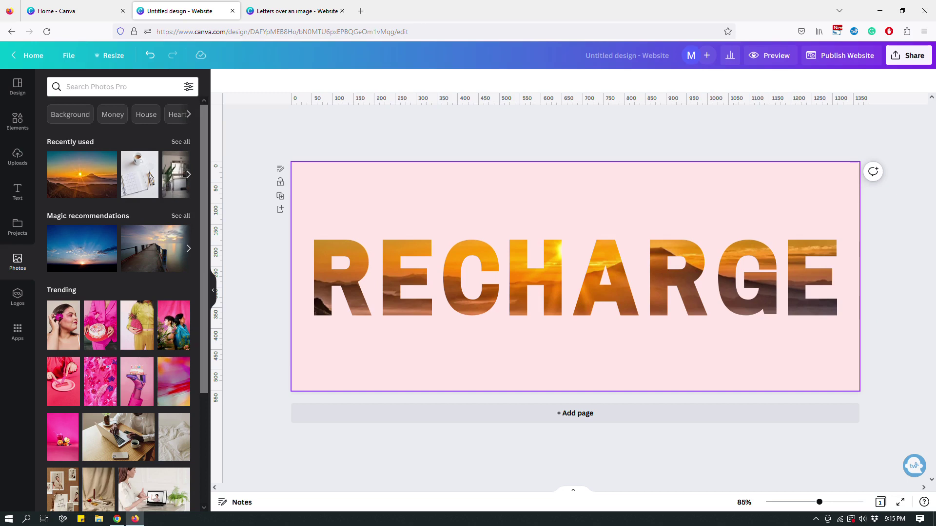
- Move the whole RECHARGE word up near the page's upper edge and shorten the page to a slim banner
drag(888, 333, 301, 268)
drag(546, 274, 546, 229)
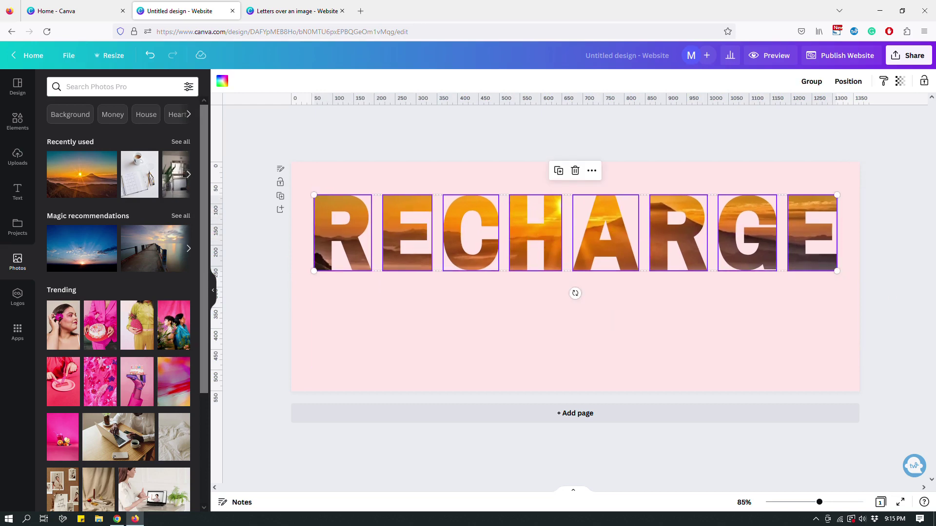
click(593, 361)
drag(575, 391, 574, 352)
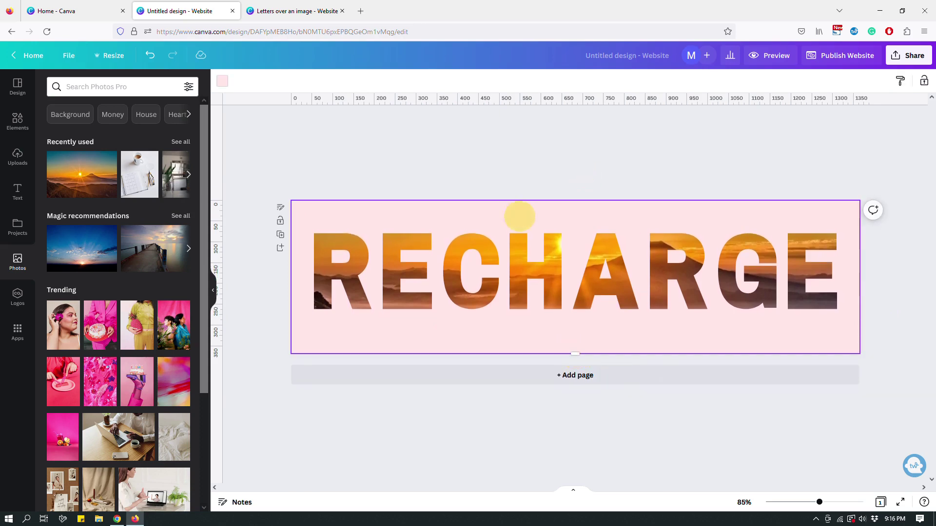
- Set the page background to the custom muted peach colour #DDB295
click(222, 81)
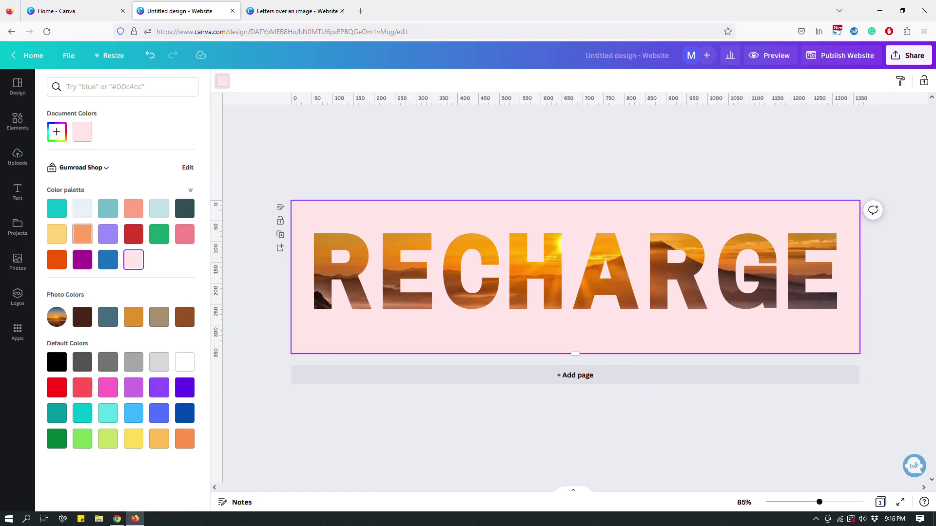
click(83, 234)
click(57, 132)
drag(72, 160, 97, 161)
click(314, 137)
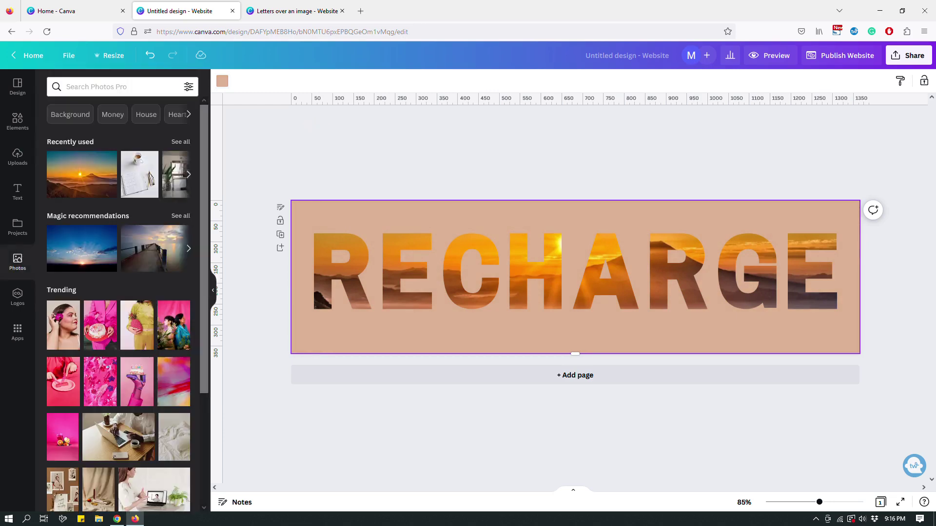
- Compare the banner with the "Letters over an image" design, and set its background to the paler #DFC1AC
click(280, 11)
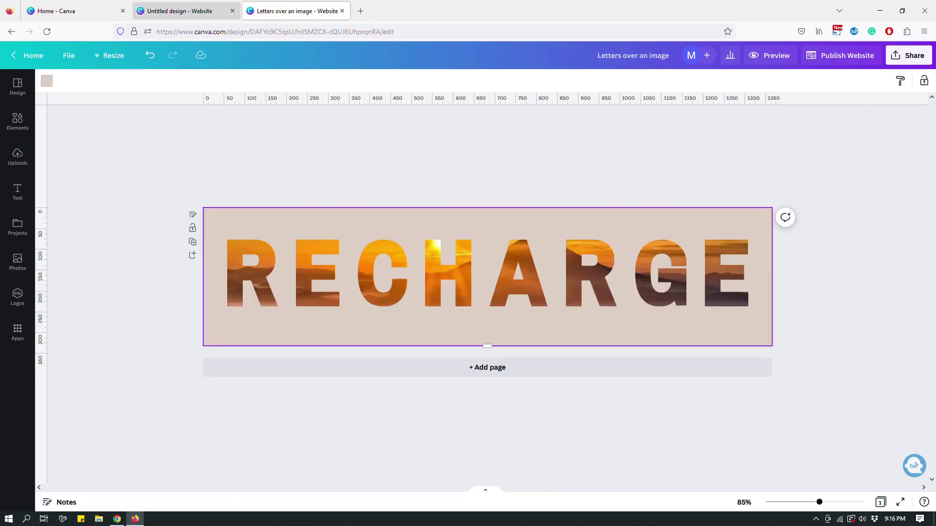
click(185, 10)
click(344, 214)
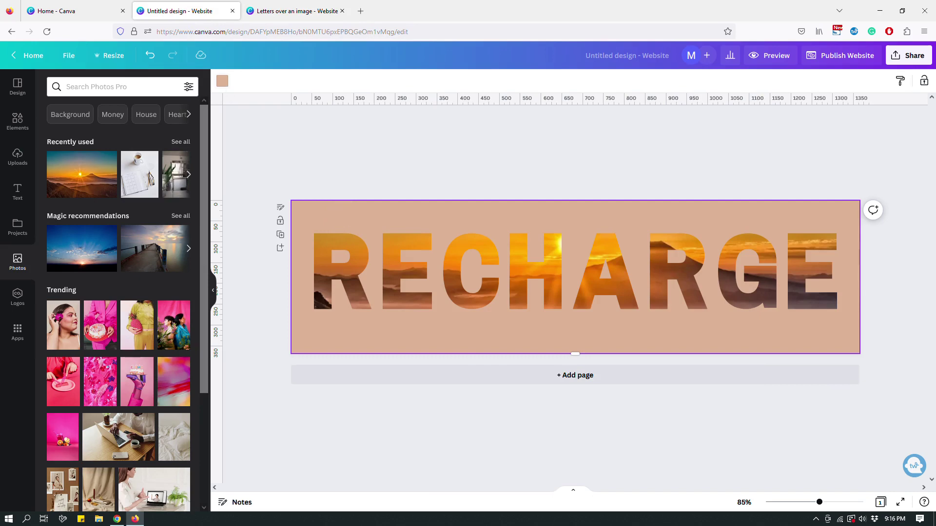
click(222, 80)
click(57, 131)
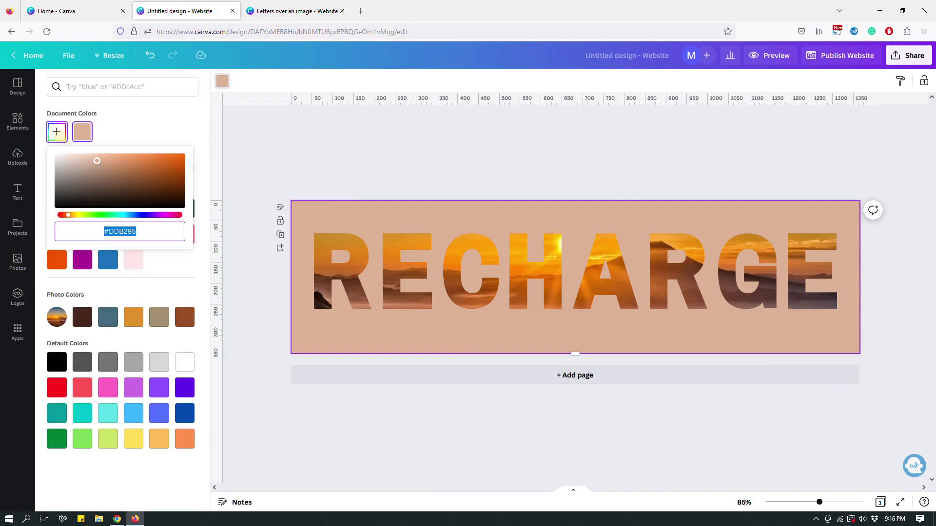
drag(97, 161, 85, 160)
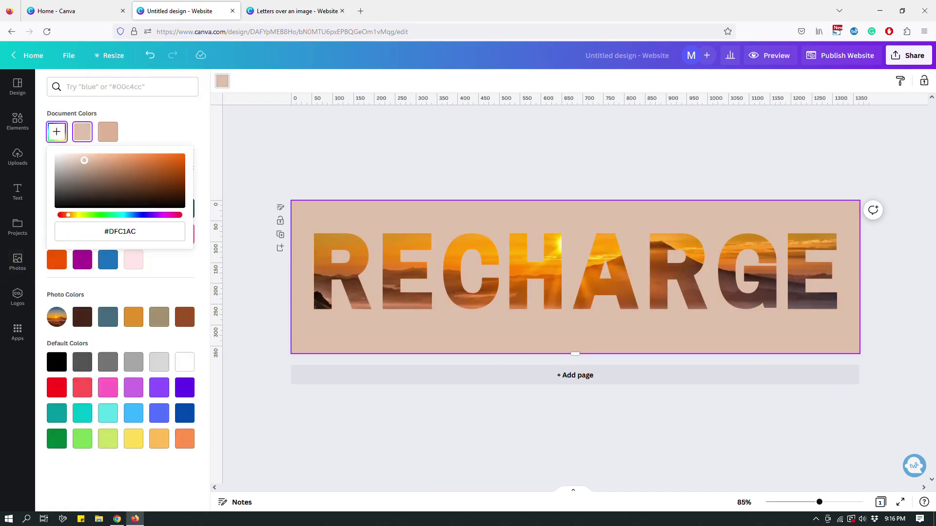
click(373, 162)
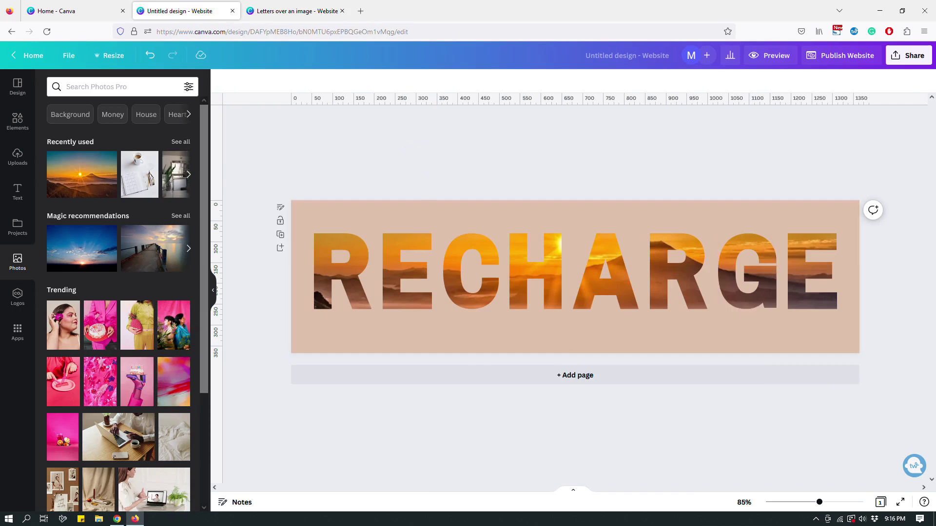
- Check the "Letters over an image" design again, and trim the banner page's height slightly below the word
click(293, 11)
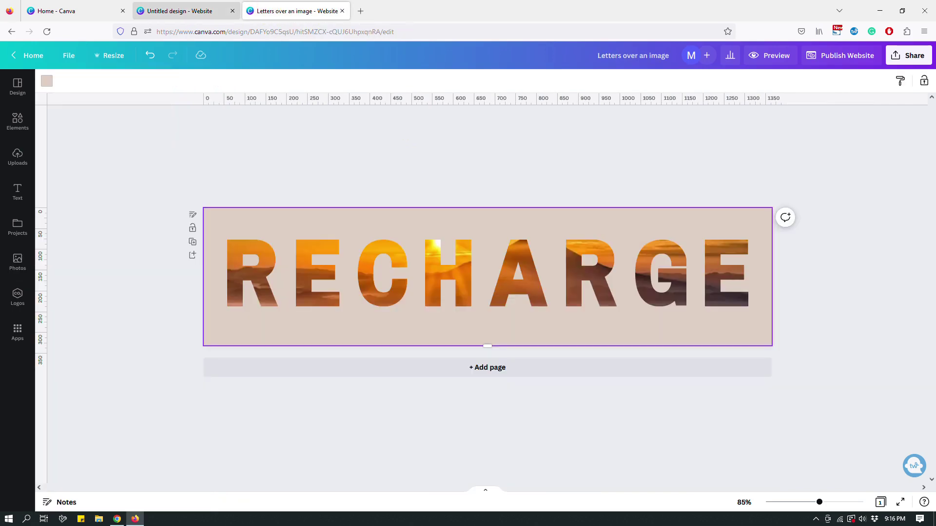
click(181, 11)
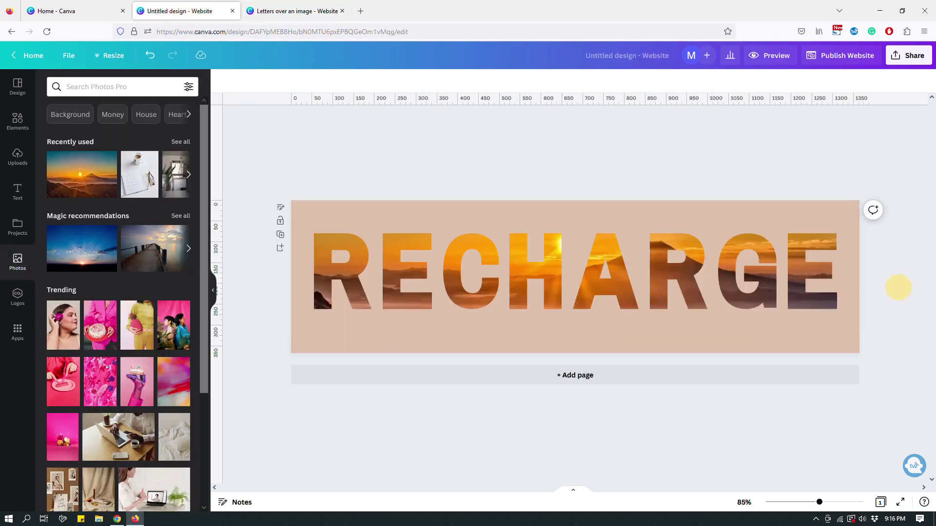
click(835, 324)
drag(573, 352, 572, 349)
click(620, 158)
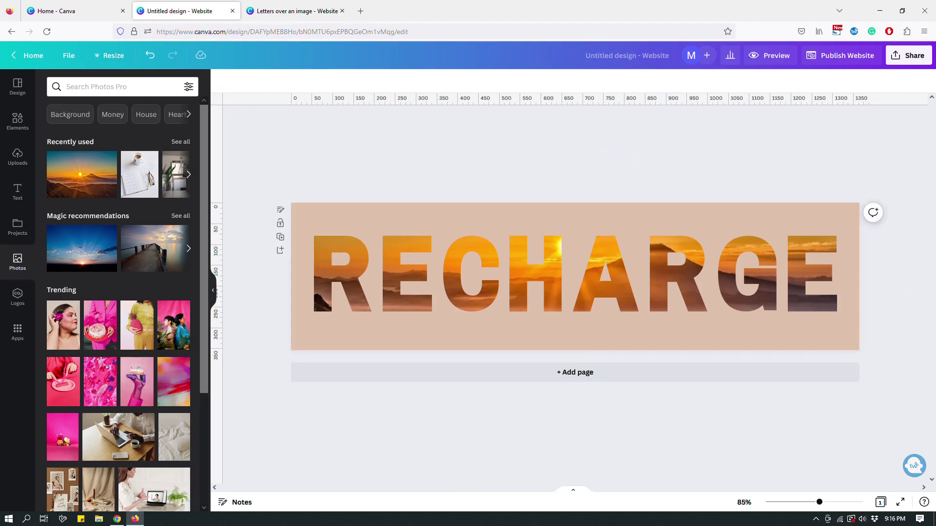